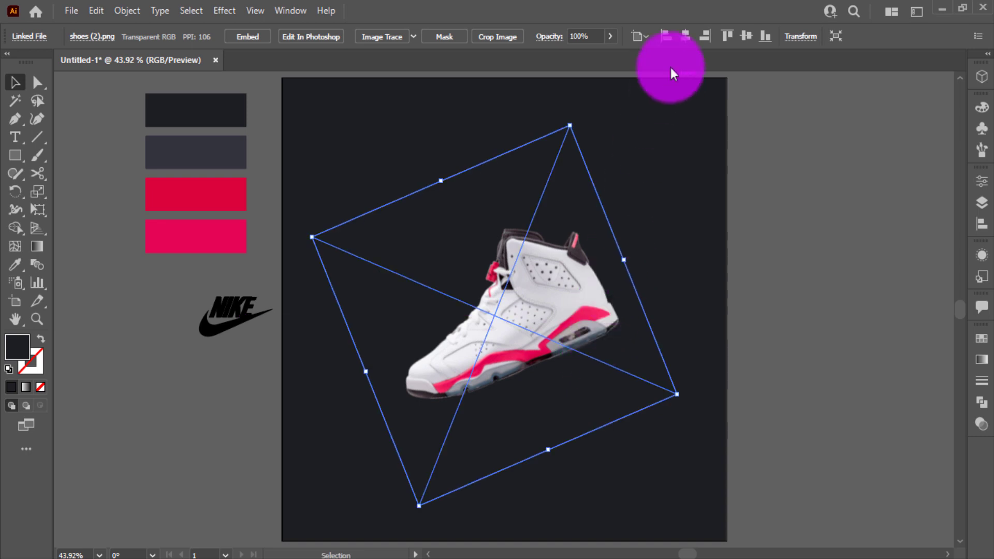
- Center the shoe image horizontally and vertically on the artboard
{"action": "left_click", "coordinate": [684, 36]}
{"action": "left_click", "coordinate": [747, 36]}
{"action": "left_click", "coordinate": [756, 83]}
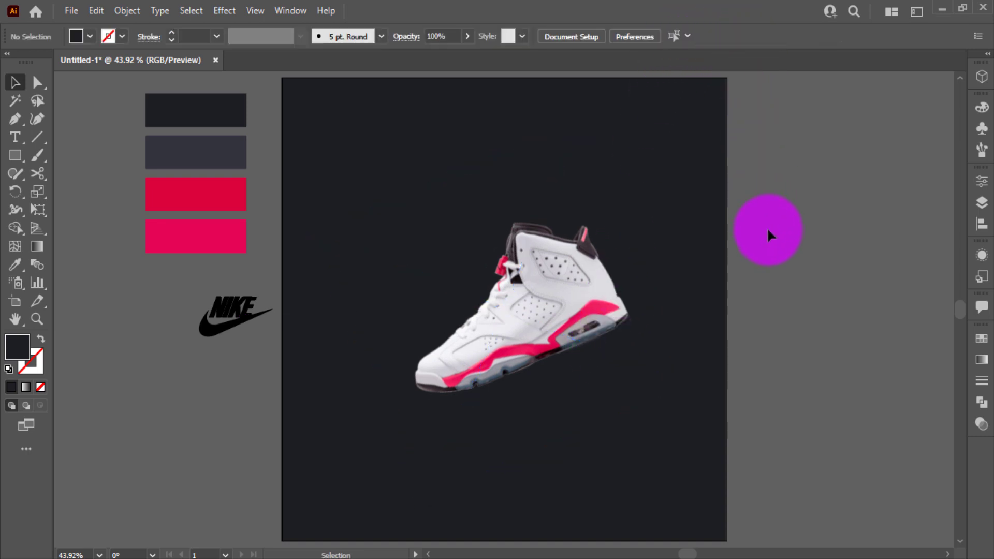
- Enlarge the shoe image slightly and reposition it near the middle of the artboard
{"action": "left_click", "coordinate": [602, 311]}
{"action": "left_click_drag", "start_coordinate": [689, 392], "coordinate": [697, 394]}
{"action": "mouse_move", "coordinate": [577, 337]}
{"action": "left_mouse_down"}
{"action": "mouse_move", "coordinate": [549, 328]}
{"action": "mouse_move", "coordinate": [570, 326]}
{"action": "left_mouse_up"}
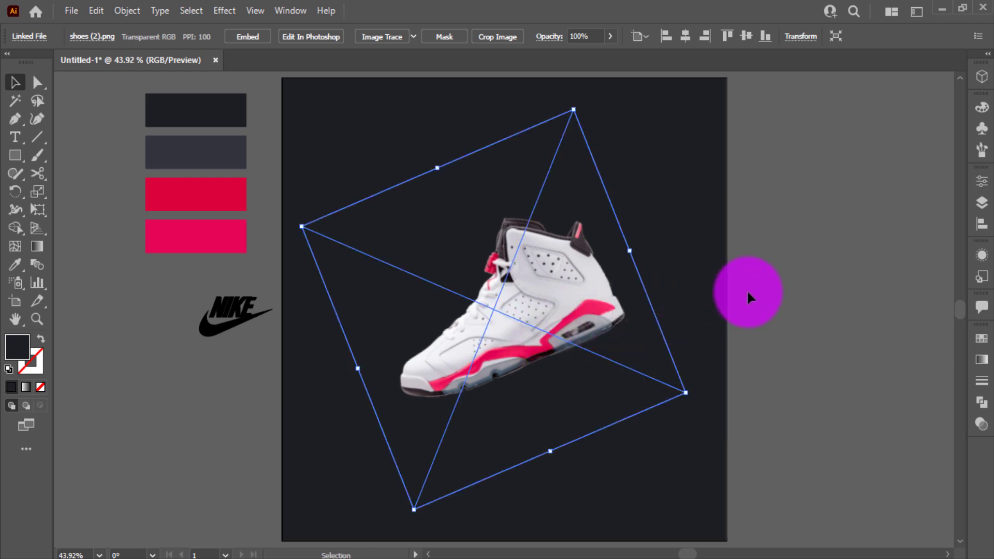
{"action": "left_click", "coordinate": [747, 292]}
- Add the text "SNEA" in Monument Extended Ultrabold, 35 pt, beside the artboard below the Nike logo
{"action": "left_click", "coordinate": [15, 137]}
{"action": "left_click", "coordinate": [90, 383]}
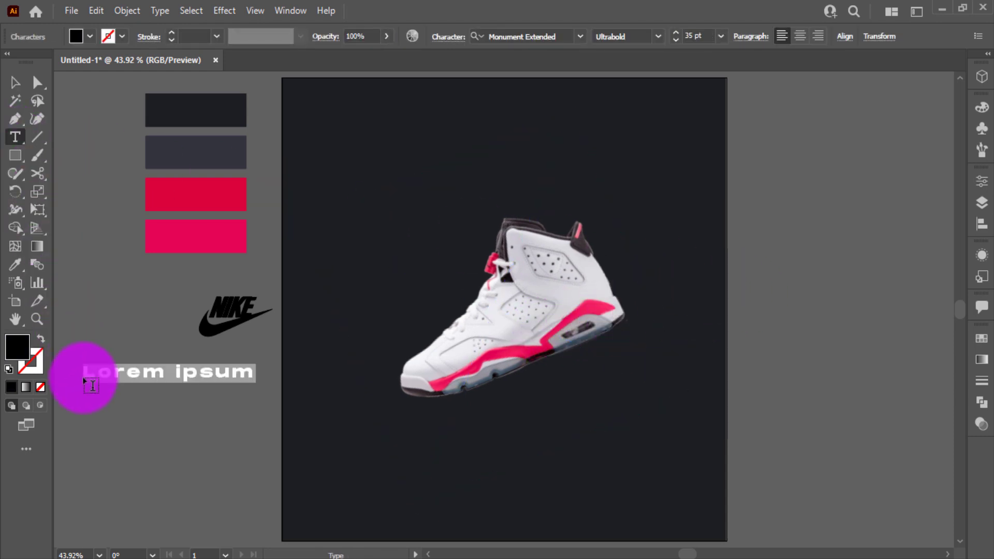
{"action": "type", "text": "SNEA"}
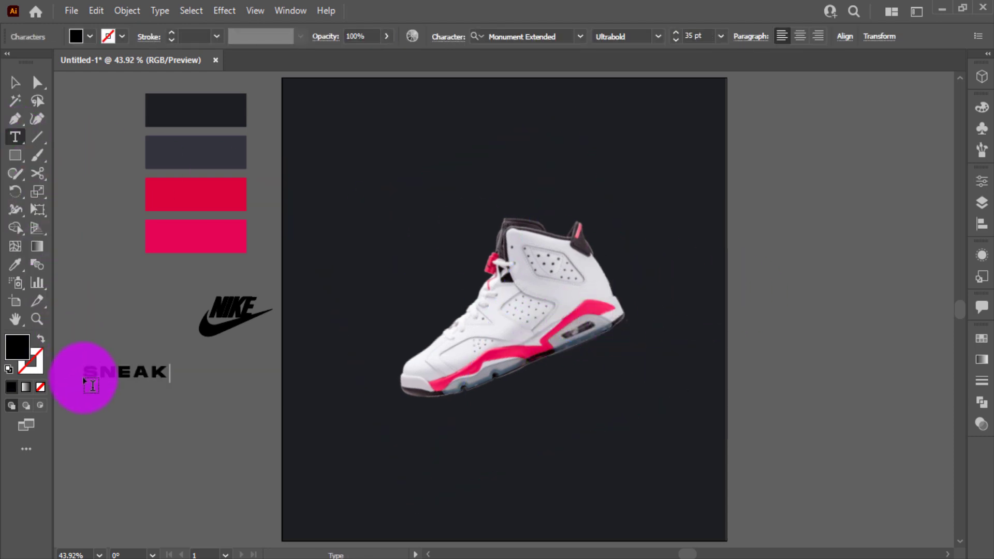
{"action": "left_click", "coordinate": [12, 81]}
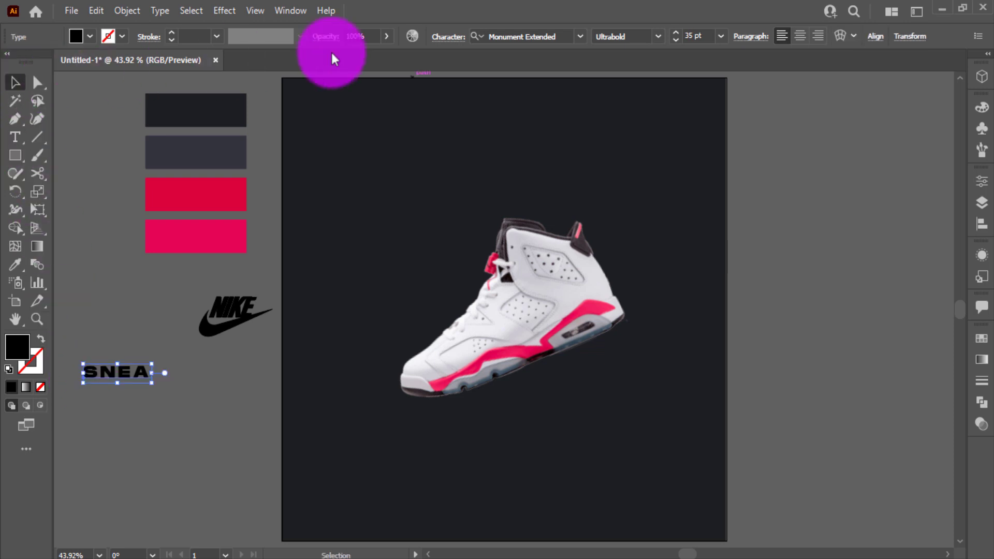
- Set the tracking of the SNEA text to 0
{"action": "left_click", "coordinate": [450, 38]}
{"action": "left_click", "coordinate": [456, 127]}
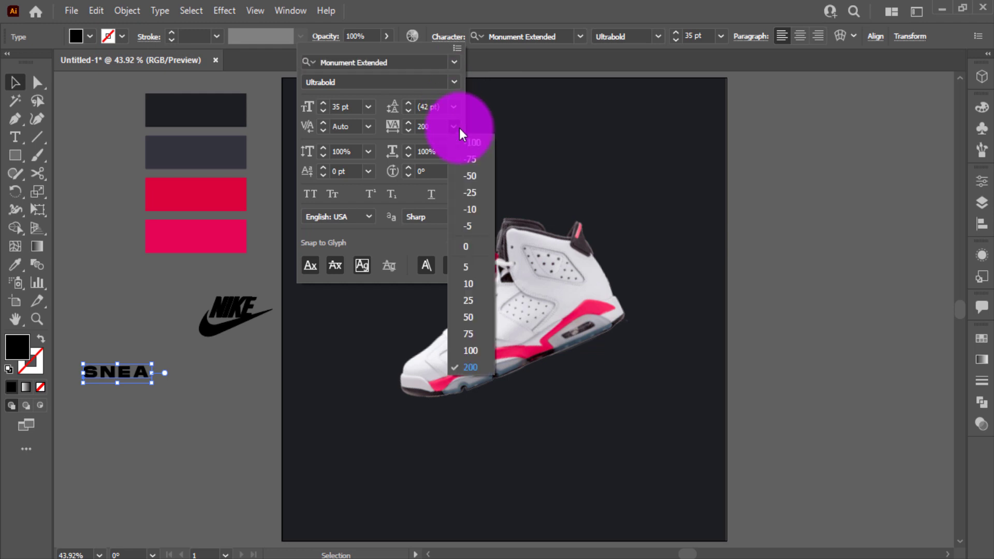
{"action": "left_click", "coordinate": [468, 247]}
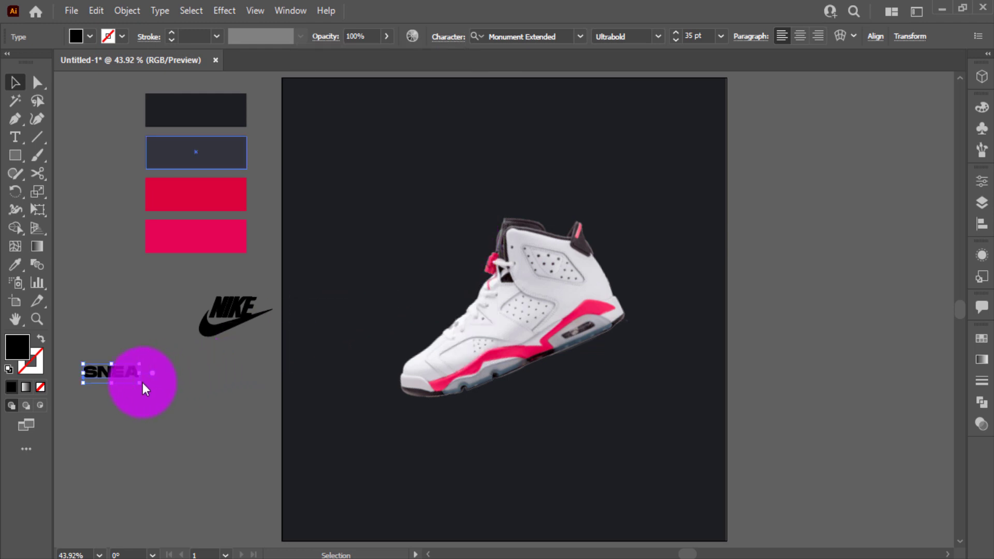
- Move the SNEA text onto the artboard over the toe side of the shoe and enlarge it to about 108.6 pt
{"action": "left_click_drag", "start_coordinate": [142, 383], "coordinate": [444, 336]}
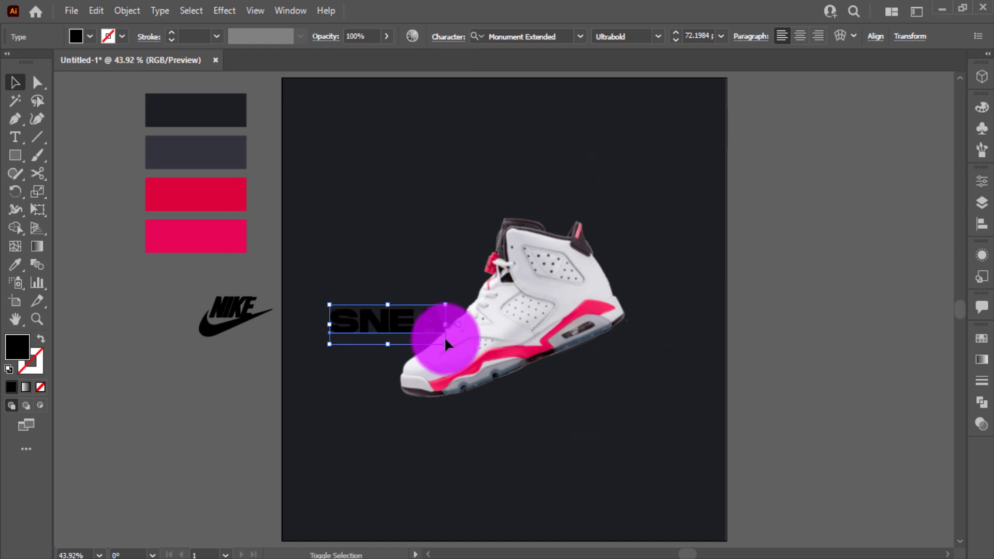
{"action": "left_click", "coordinate": [445, 336], "text": "shift"}
{"action": "left_click", "coordinate": [391, 325]}
{"action": "left_click_drag", "start_coordinate": [446, 344], "coordinate": [420, 335]}
- Color the SNEA text with the red of the third color swatch using the Eyedropper
{"action": "key", "text": "i"}
{"action": "left_click", "coordinate": [240, 200]}
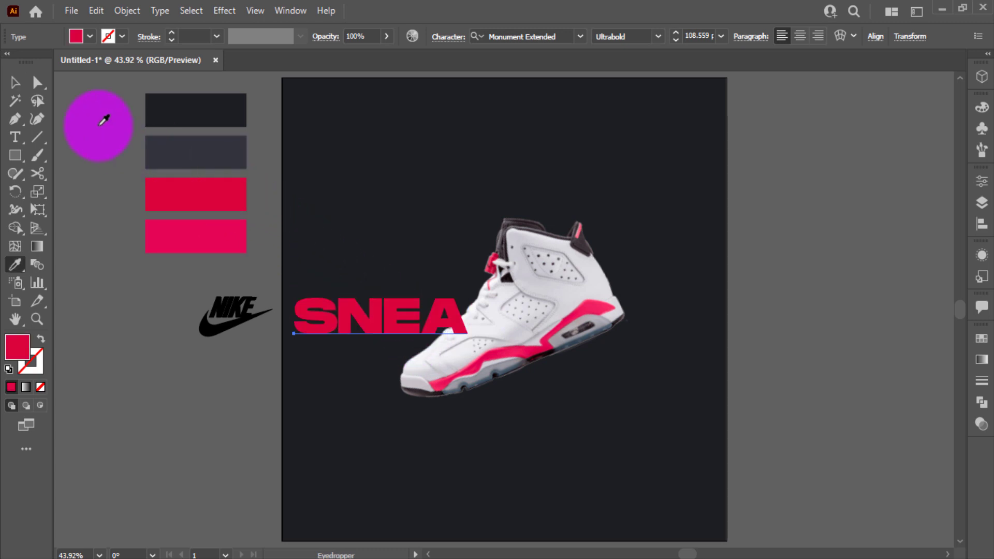
{"action": "left_click", "coordinate": [15, 85]}
- Slant the SNEA text to the right with Free Transform to give it an italic look
{"action": "left_click", "coordinate": [38, 209]}
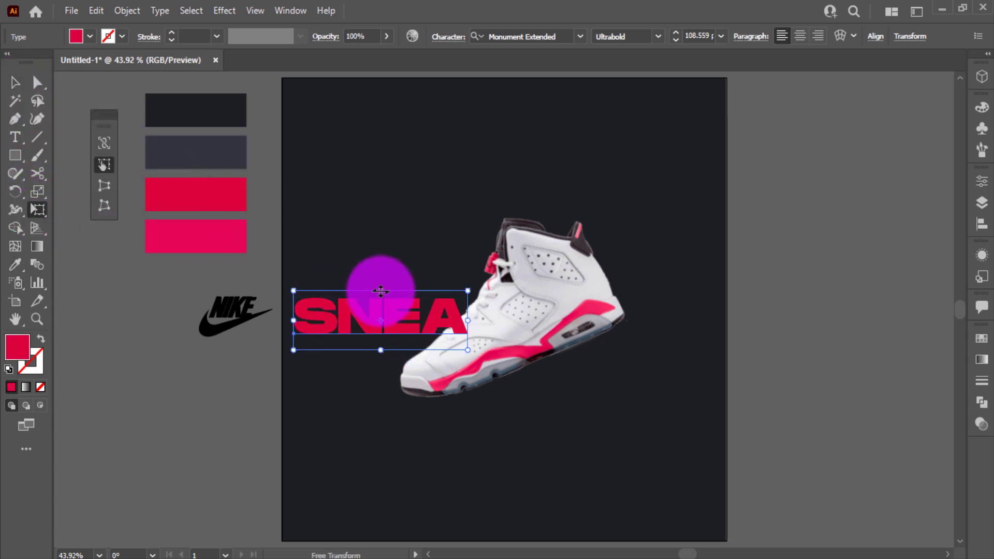
{"action": "left_click_drag", "start_coordinate": [382, 291], "coordinate": [395, 291]}
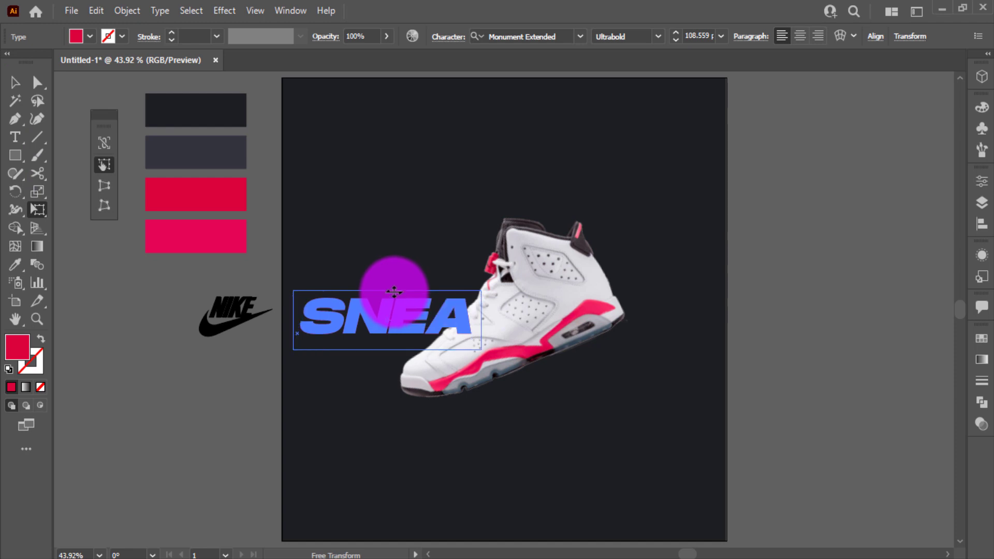
{"action": "key", "text": "v"}
{"action": "left_click", "coordinate": [382, 256]}
- Duplicate the slanted SNEA text to the heel side of the shoe and change the copy to "KER"
{"action": "left_click_drag", "start_coordinate": [306, 331], "coordinate": [617, 320]}
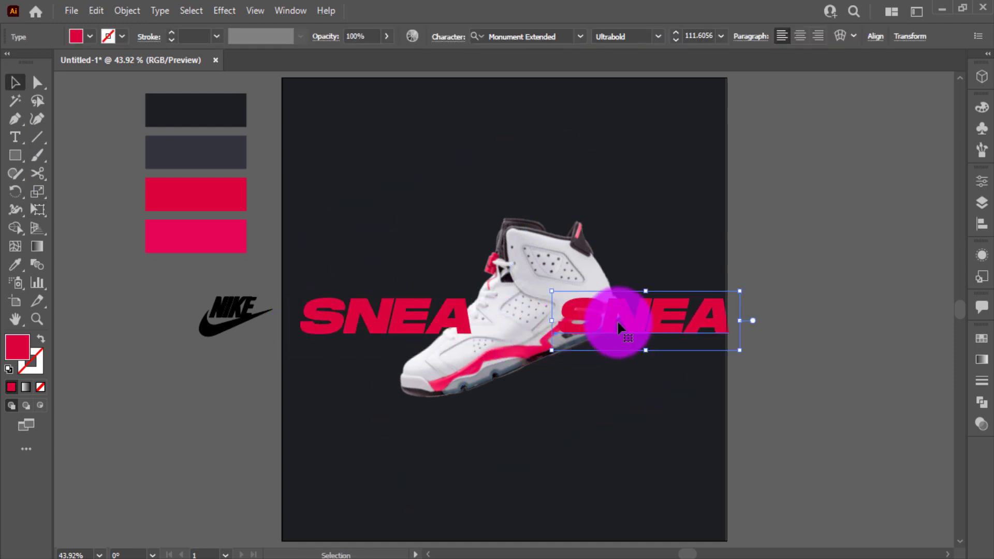
{"action": "double_click", "coordinate": [618, 320]}
{"action": "type", "text": "KER"}
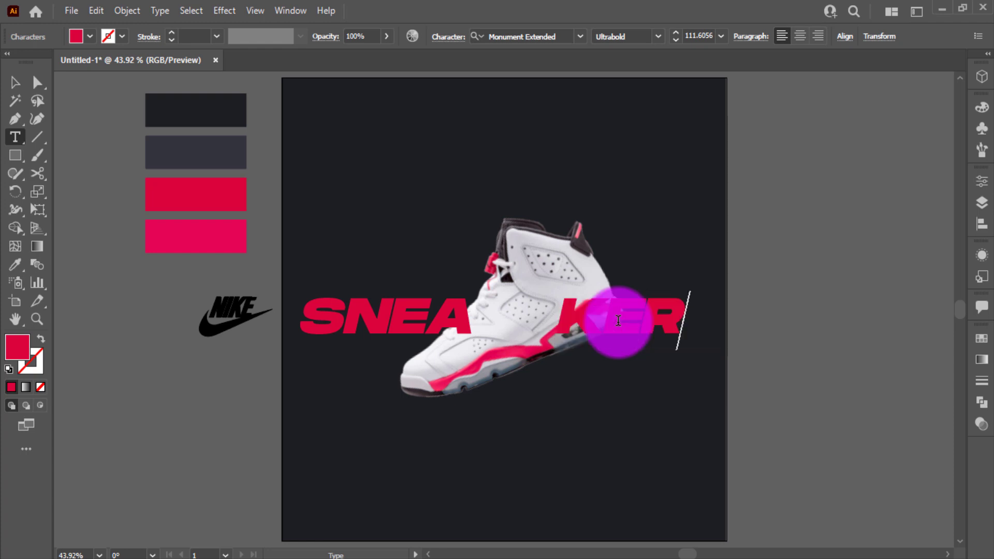
{"action": "key", "text": "Escape"}
- Fill the KER text with white and move it slightly to the right
{"action": "left_click", "coordinate": [76, 36]}
{"action": "left_click", "coordinate": [38, 62]}
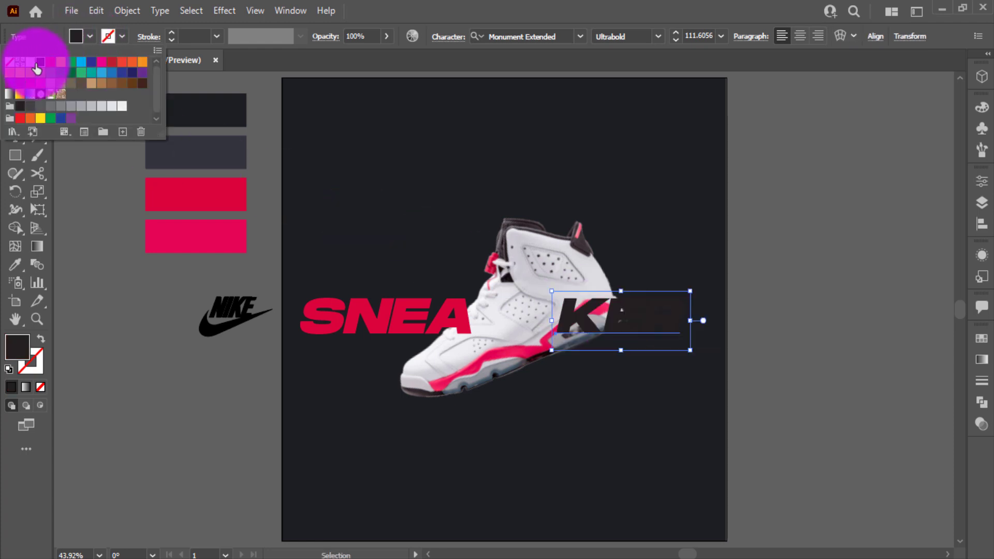
{"action": "left_click", "coordinate": [31, 63]}
{"action": "left_click_drag", "start_coordinate": [636, 328], "coordinate": [672, 330]}
- Select the shoe and both texts, shift them slightly left and scale them up a little together
{"action": "left_click_drag", "start_coordinate": [667, 168], "coordinate": [400, 344]}
{"action": "left_click_drag", "start_coordinate": [491, 328], "coordinate": [483, 332]}
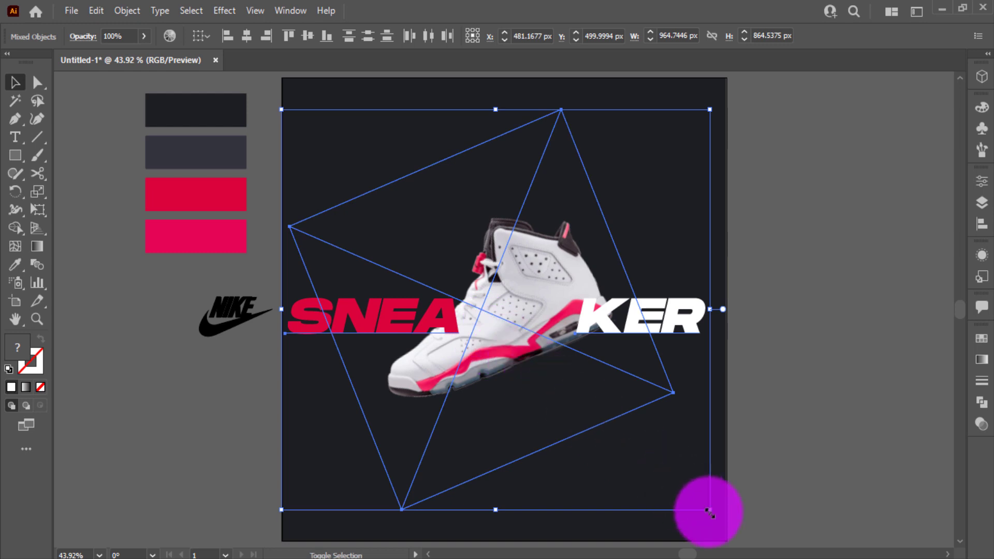
{"action": "left_click_drag", "start_coordinate": [709, 512], "coordinate": [716, 515]}
{"action": "left_click", "coordinate": [775, 411]}
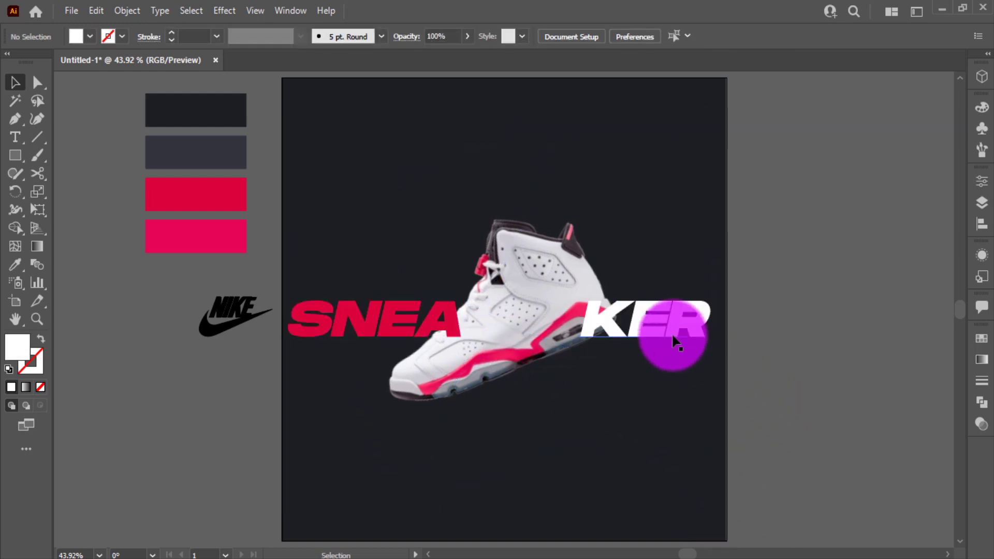
- Nudge the KER text slightly to the right and place it behind the shoe
{"action": "left_click_drag", "start_coordinate": [673, 337], "coordinate": [679, 336]}
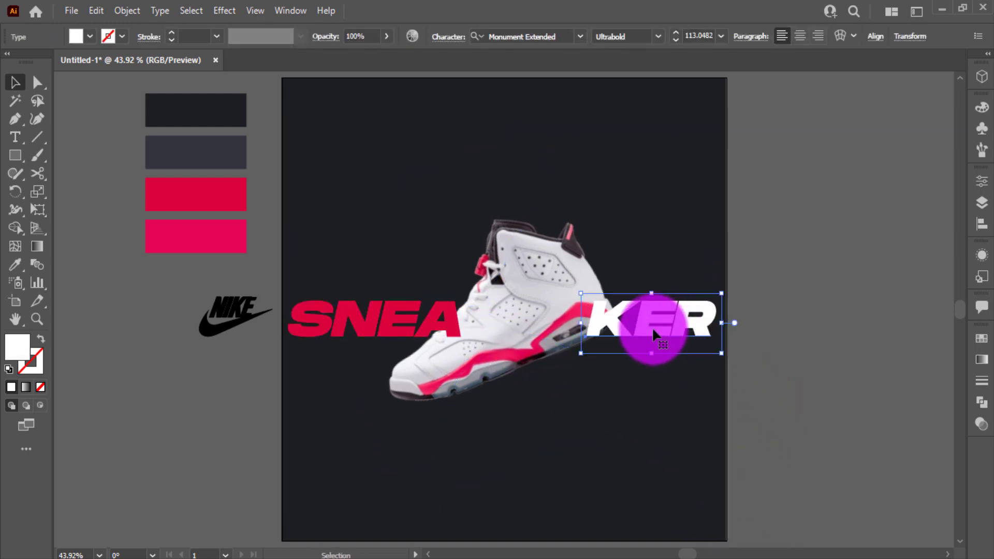
{"action": "left_click", "coordinate": [792, 304]}
- Move the shoe image slightly up and to the right between the two texts
{"action": "left_click", "coordinate": [511, 290]}
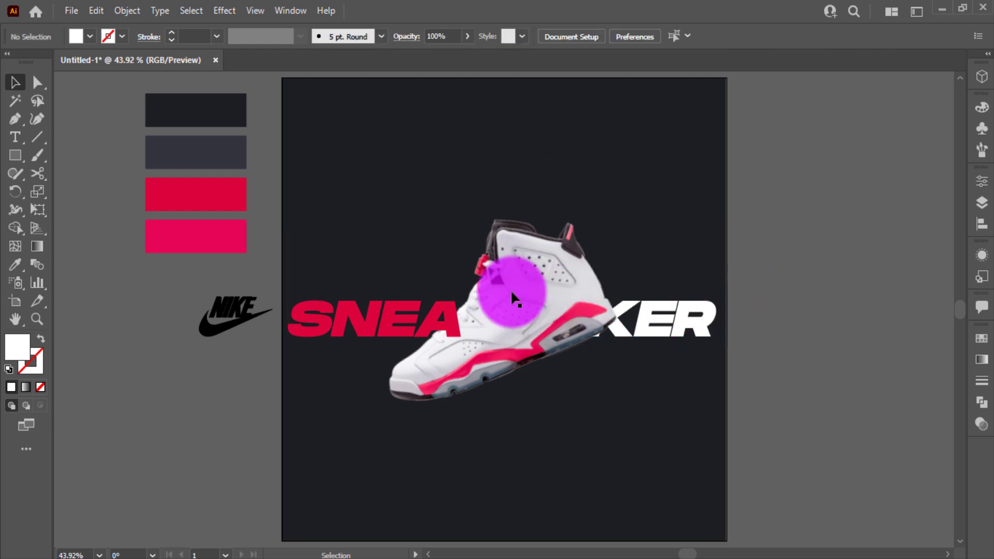
{"action": "left_click_drag", "start_coordinate": [533, 287], "coordinate": [584, 263]}
{"action": "left_click", "coordinate": [657, 201]}
- Try aligning the shoe and both texts to their horizontal centers, and undo the alignment
{"action": "left_click", "coordinate": [414, 415], "text": "shift"}
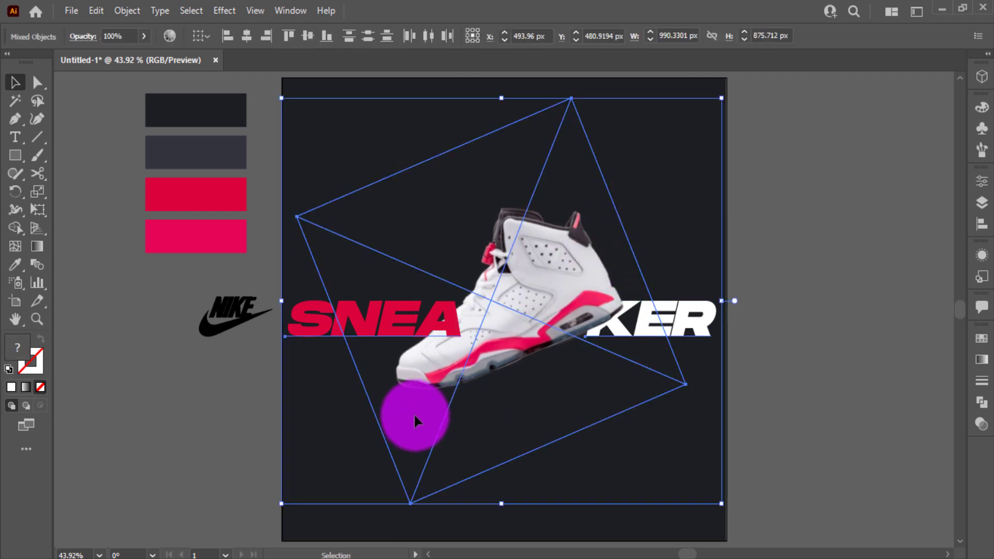
{"action": "left_click", "coordinate": [250, 42]}
{"action": "key", "text": "ctrl+z"}
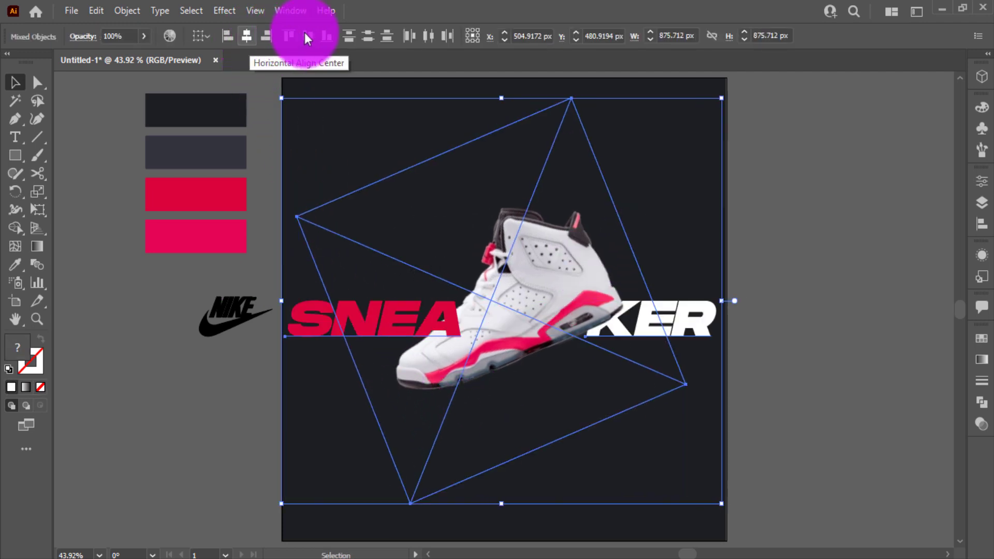
- Shift the shoe and the SNEA and KER texts slightly upward on the artboard
{"action": "left_click", "coordinate": [306, 34]}
{"action": "left_click", "coordinate": [713, 199]}
{"action": "left_click_drag", "start_coordinate": [520, 358], "coordinate": [502, 346]}
{"action": "left_click", "coordinate": [703, 368]}
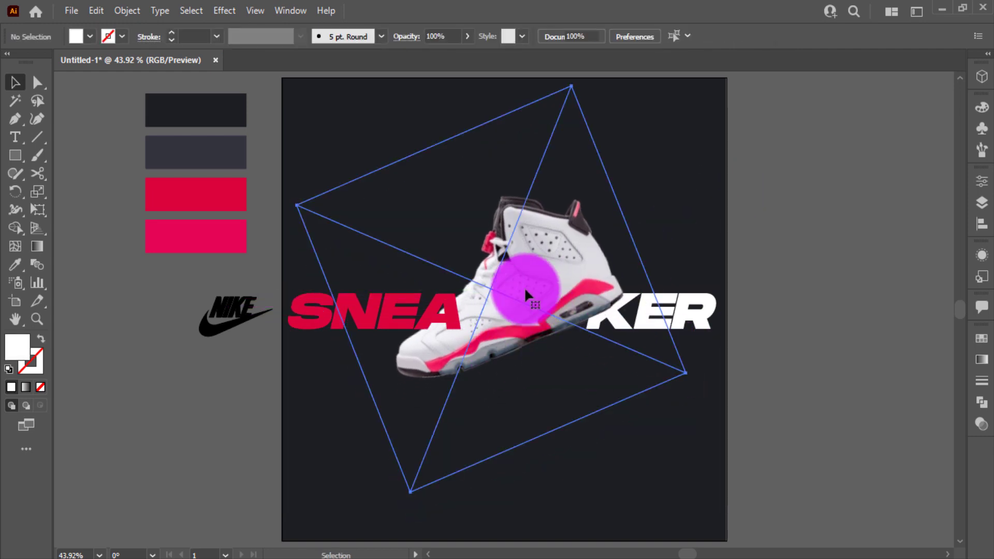
- Apply a Drop Shadow effect to the shoe image with the preset settings
{"action": "left_click", "coordinate": [525, 289]}
{"action": "left_click", "coordinate": [230, 12]}
{"action": "mouse_move", "coordinate": [287, 178]}
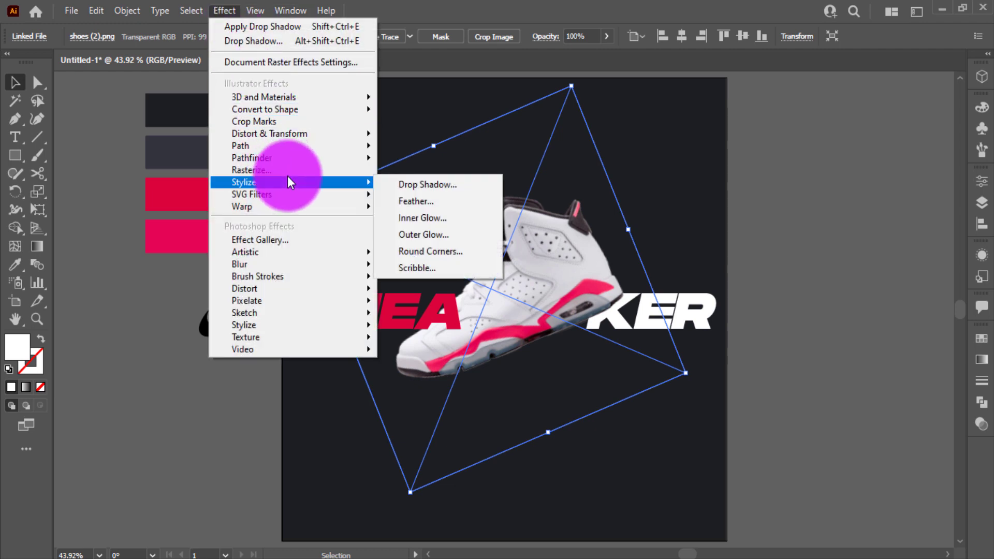
{"action": "left_click", "coordinate": [392, 183]}
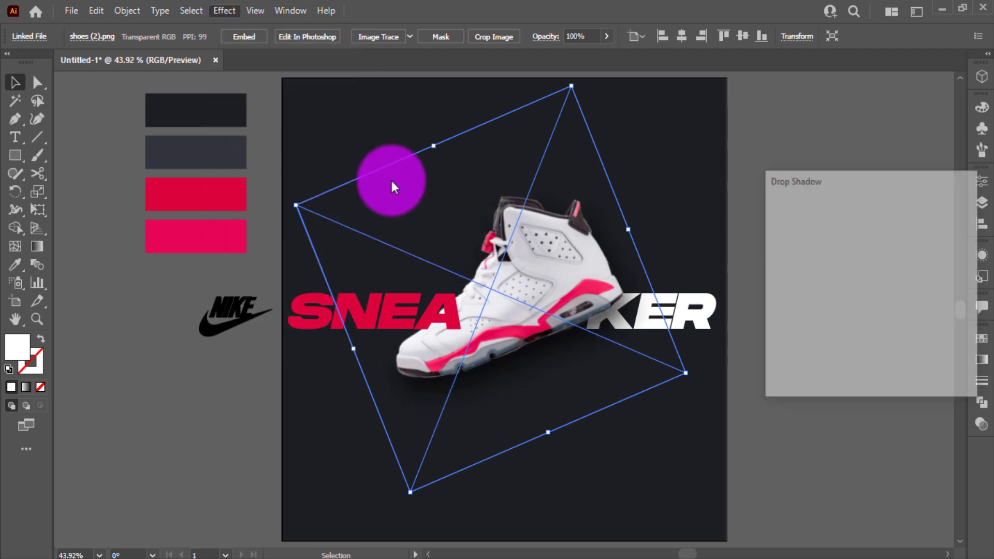
{"action": "left_click", "coordinate": [848, 369]}
{"action": "left_click", "coordinate": [813, 331]}
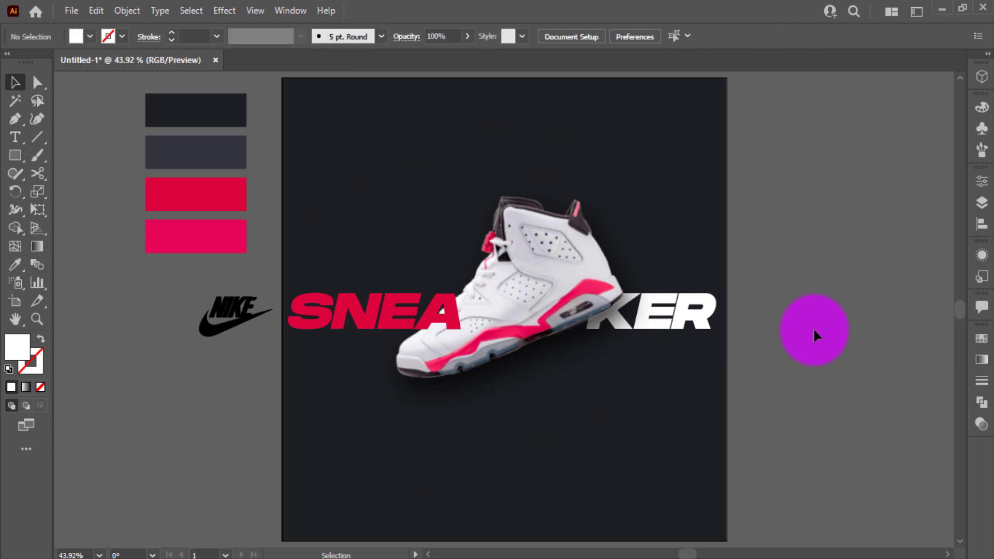
- Try the pink swatch color on the SNEA text and restore the red swatch color
{"action": "left_click", "coordinate": [298, 322]}
{"action": "key", "text": "i"}
{"action": "left_click", "coordinate": [221, 235]}
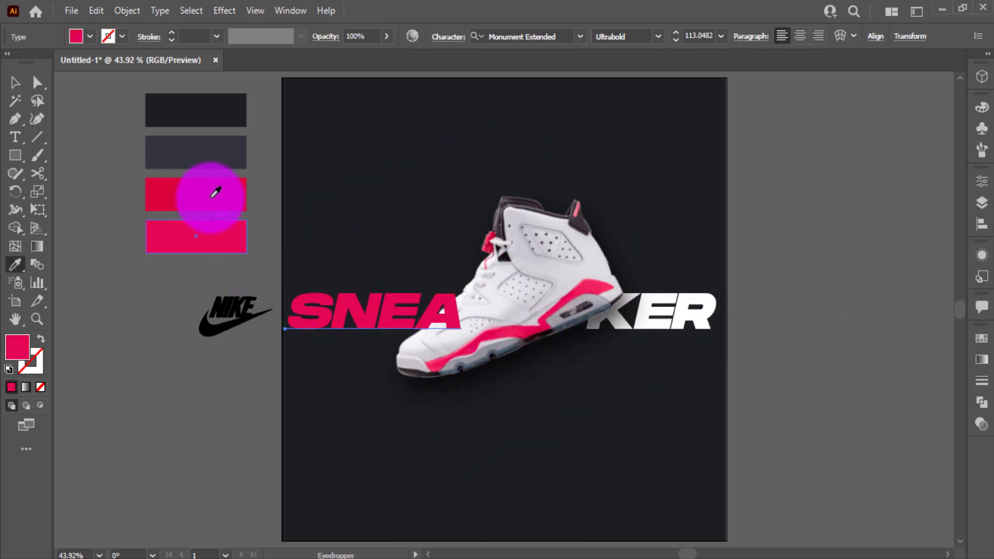
{"action": "left_click", "coordinate": [210, 198]}
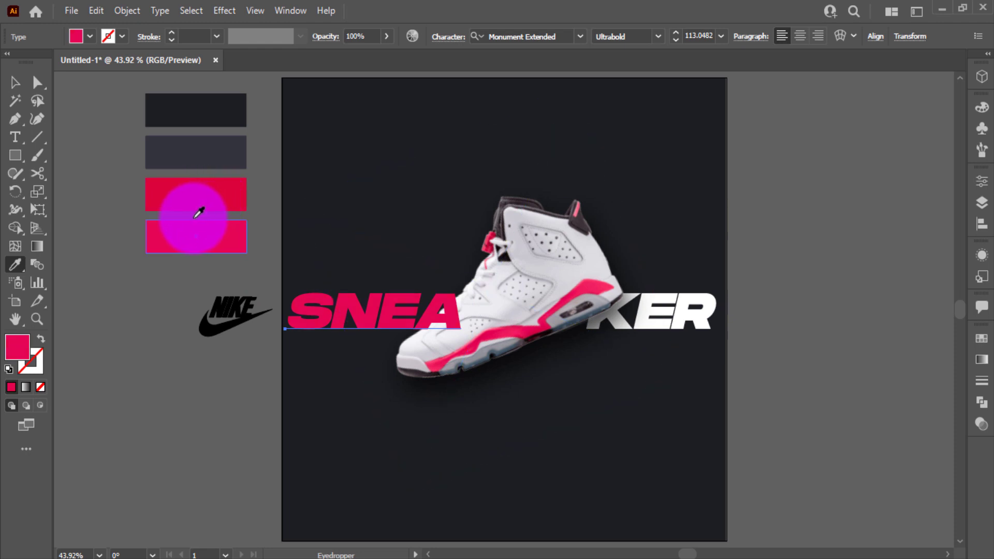
{"action": "left_click", "coordinate": [15, 82]}
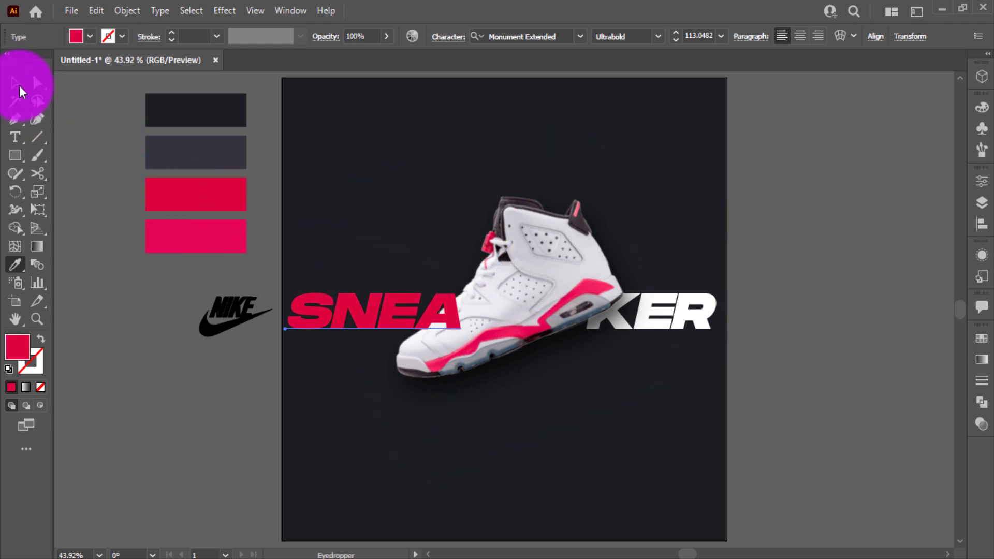
{"action": "left_click", "coordinate": [63, 134]}
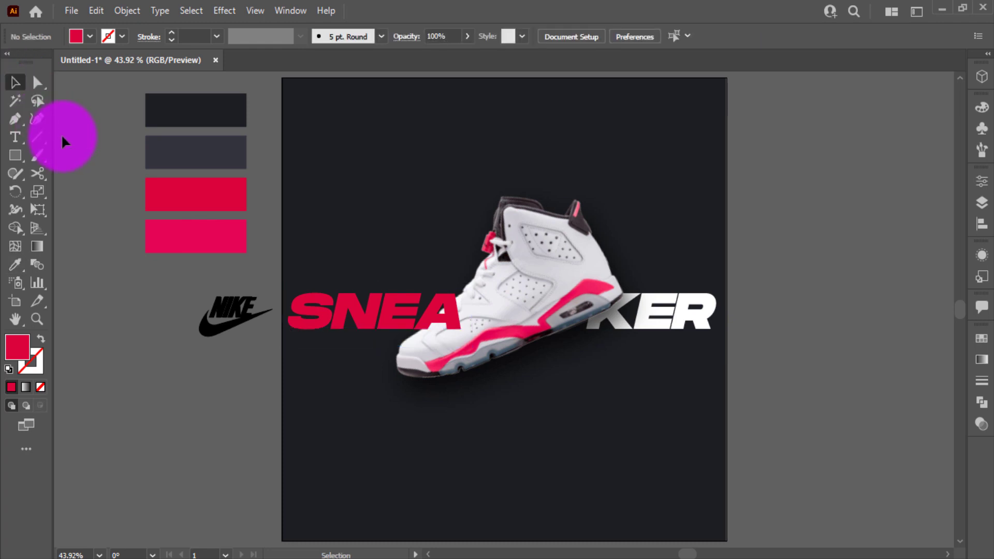
- Add the text "NIKE" at 35 pt in the empty area to the right of the artboard
{"action": "left_click", "coordinate": [17, 136]}
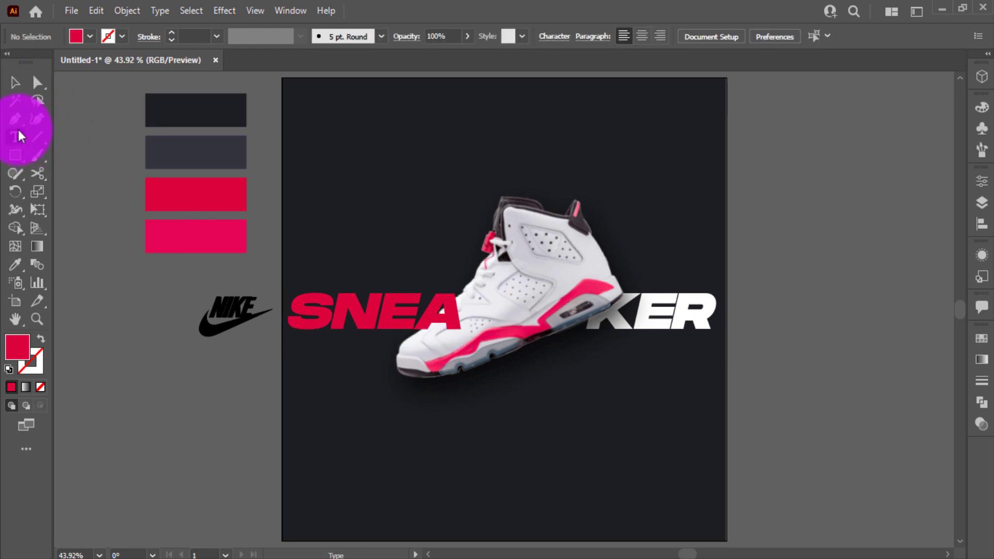
{"action": "left_click", "coordinate": [15, 83]}
{"action": "left_click", "coordinate": [375, 312]}
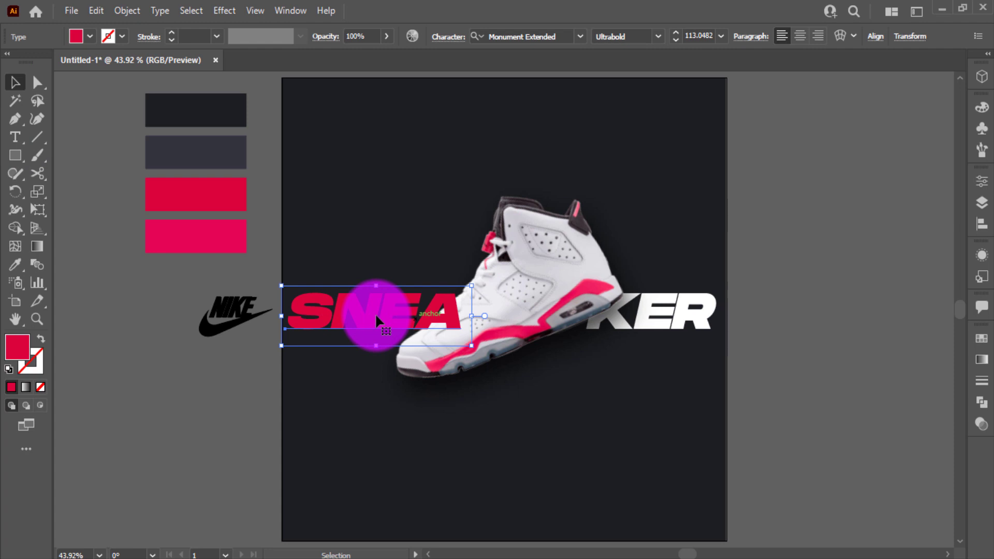
{"action": "left_click", "coordinate": [17, 137]}
{"action": "left_click", "coordinate": [606, 176]}
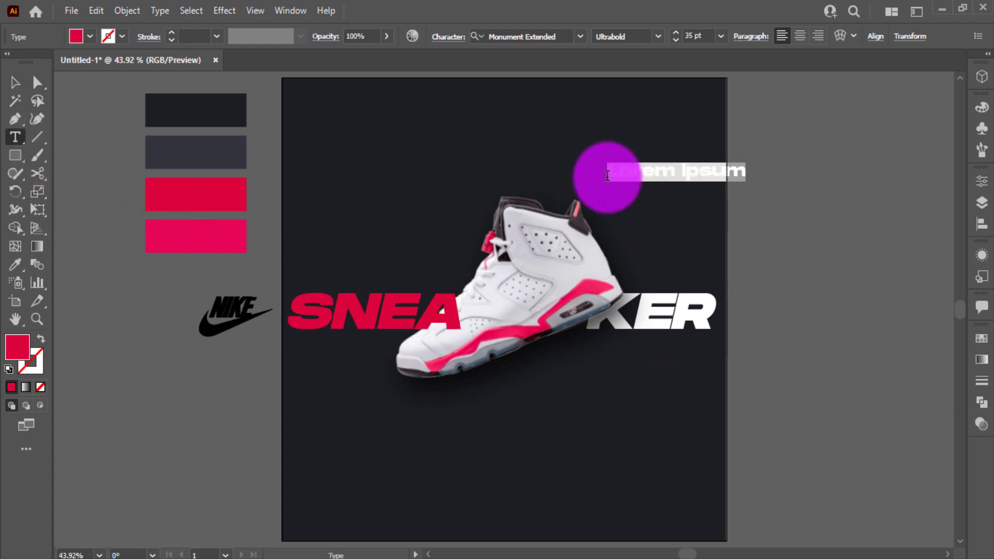
{"action": "left_click", "coordinate": [787, 198]}
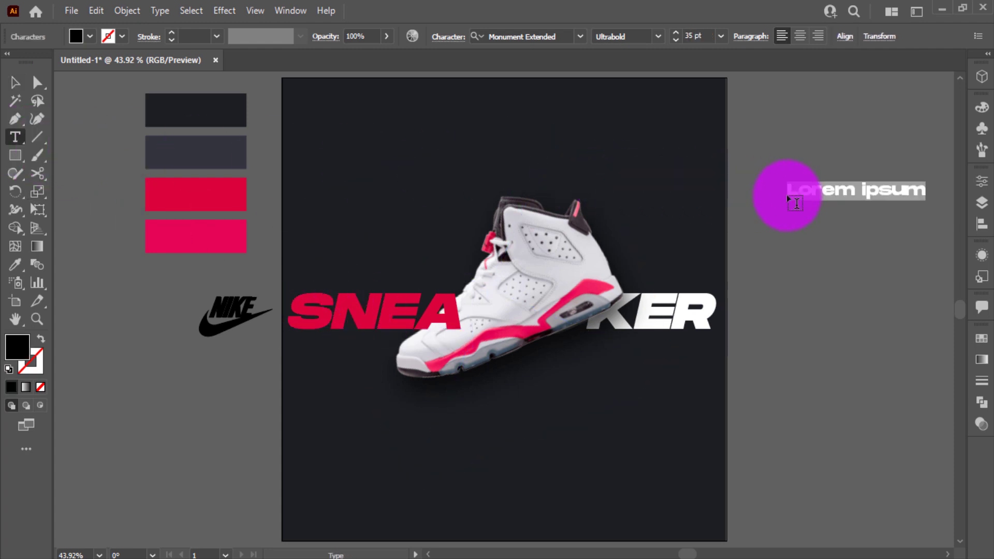
{"action": "type", "text": "NIKE"}
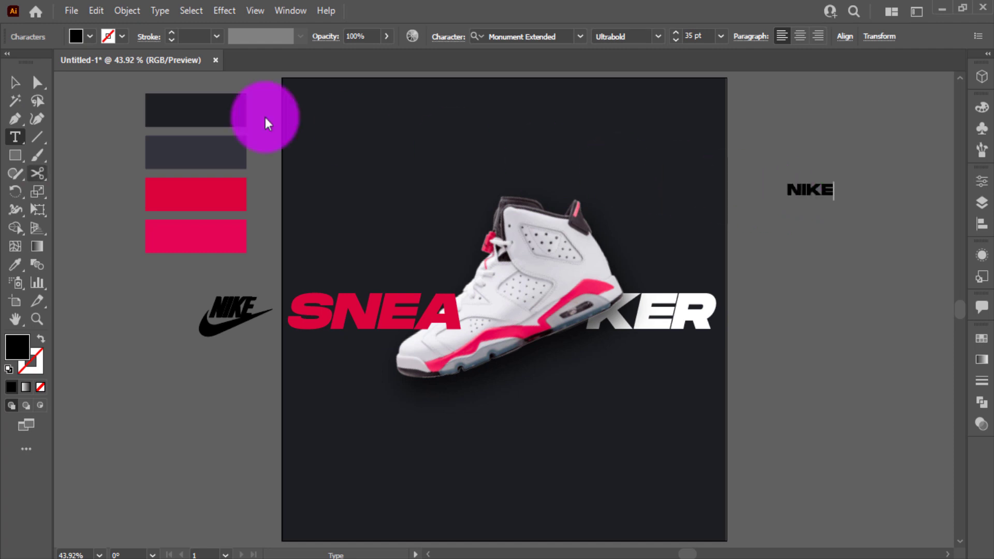
{"action": "left_click", "coordinate": [15, 82]}
- Search the font list with "nike" and "ni" for a Nike-style font for the NIKE text
{"action": "left_click", "coordinate": [519, 34]}
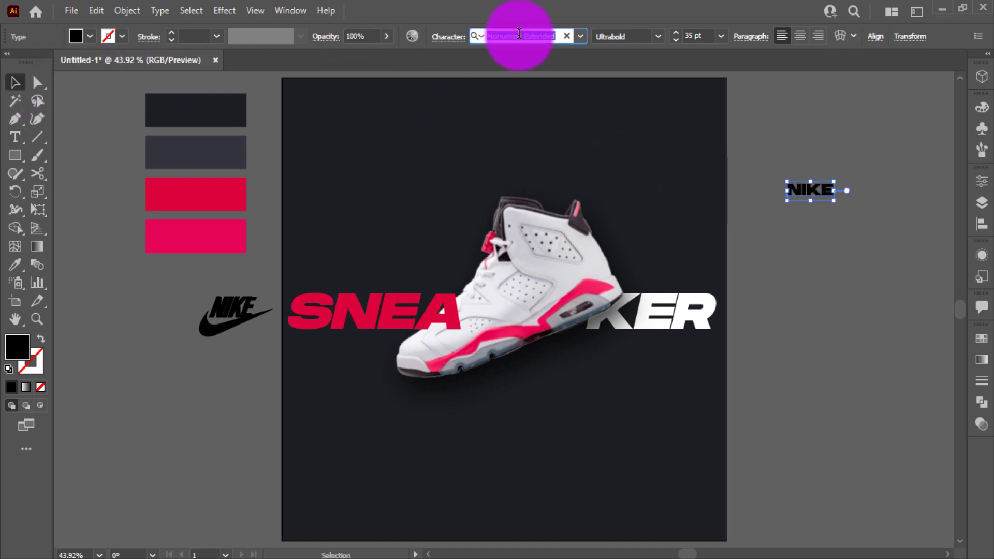
{"action": "type", "text": "nike"}
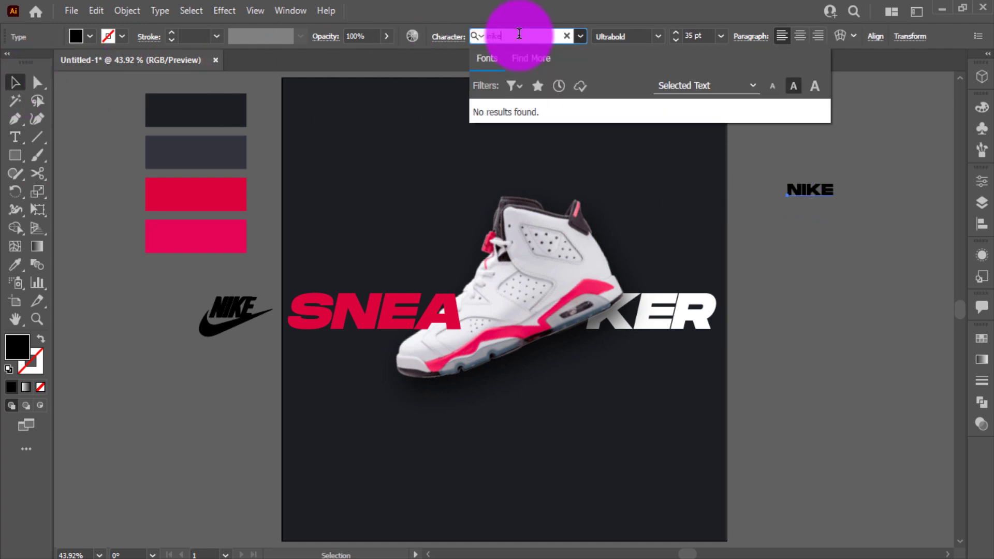
{"action": "key", "text": "BackSpace"}
{"action": "key", "text": "BackSpace"}
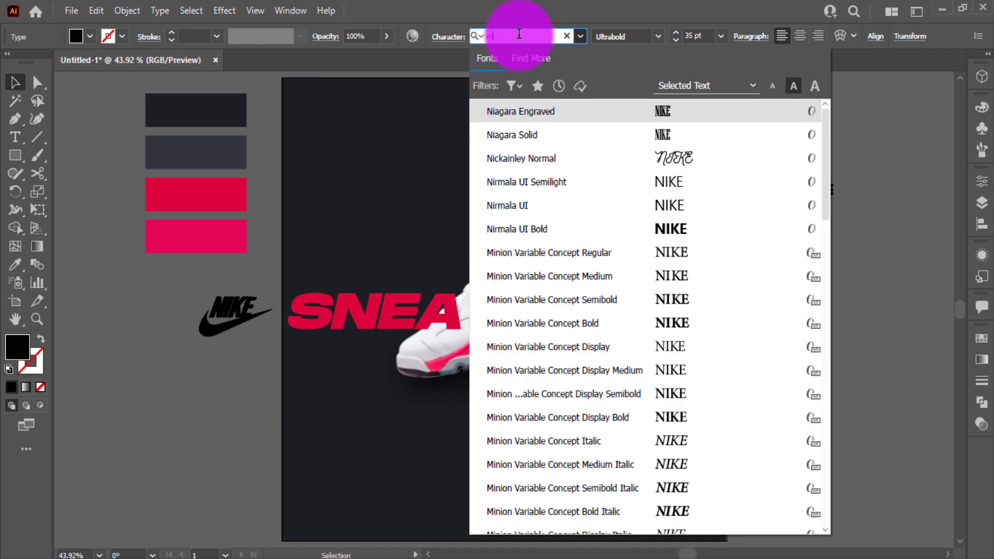
{"action": "type", "text": "i"}
{"action": "scroll", "coordinate": [558, 211], "scroll_direction": "down", "scroll_amount": 6}
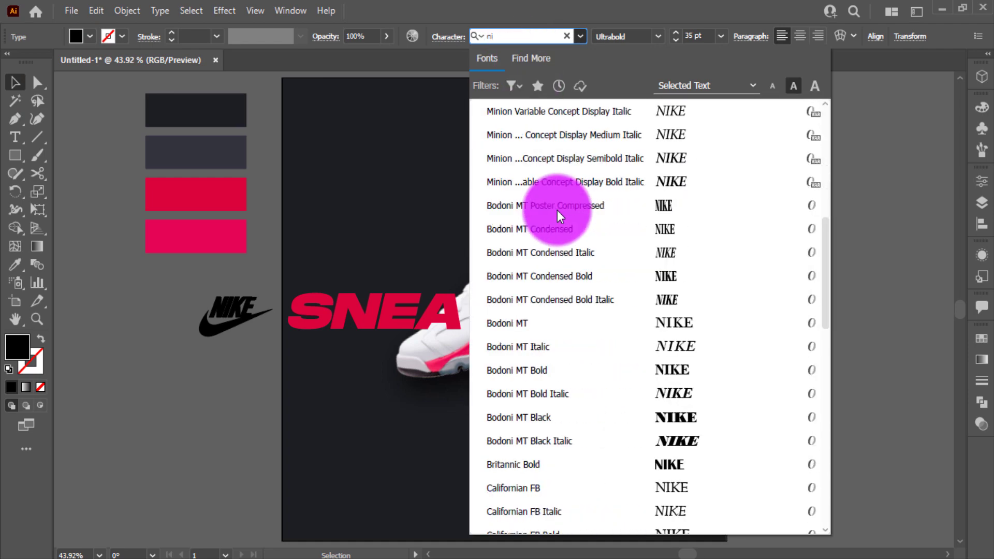
{"action": "scroll", "coordinate": [557, 211], "scroll_direction": "down", "scroll_amount": 1}
{"action": "left_click", "coordinate": [908, 343]}
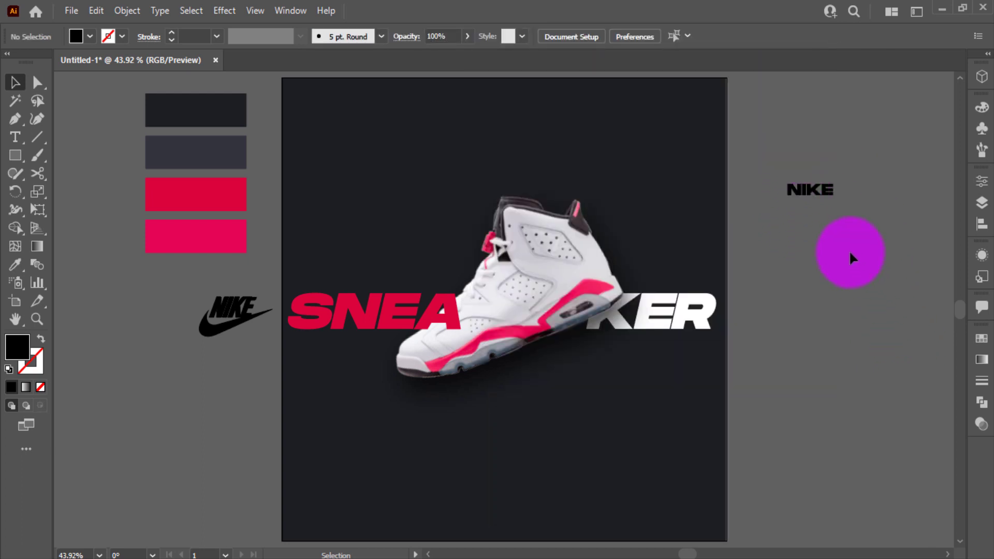
- Delete the small NIKE text beside the artboard
{"action": "left_click", "coordinate": [826, 200]}
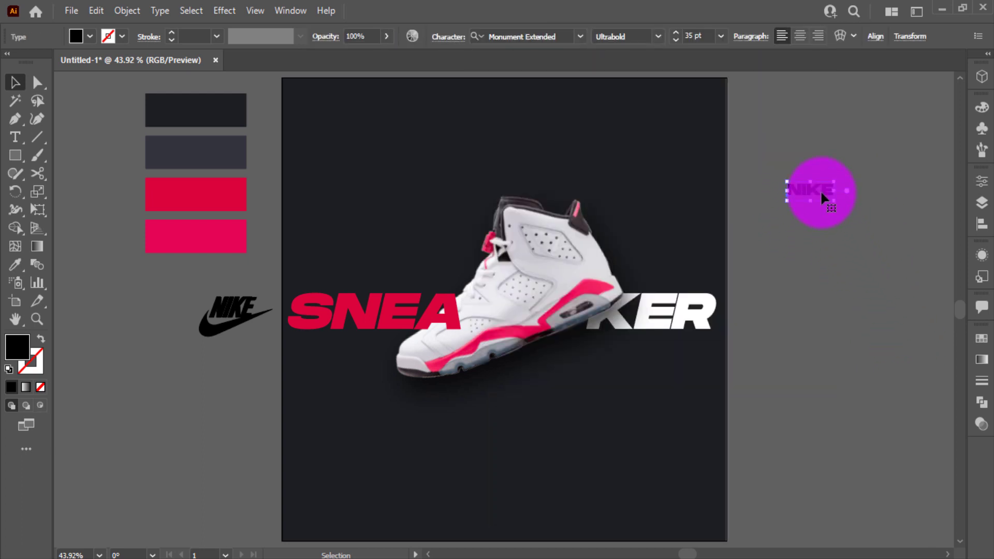
{"action": "left_click", "coordinate": [644, 228]}
{"action": "left_click_drag", "start_coordinate": [355, 305], "coordinate": [396, 174]}
{"action": "key", "text": "ctrl+z"}
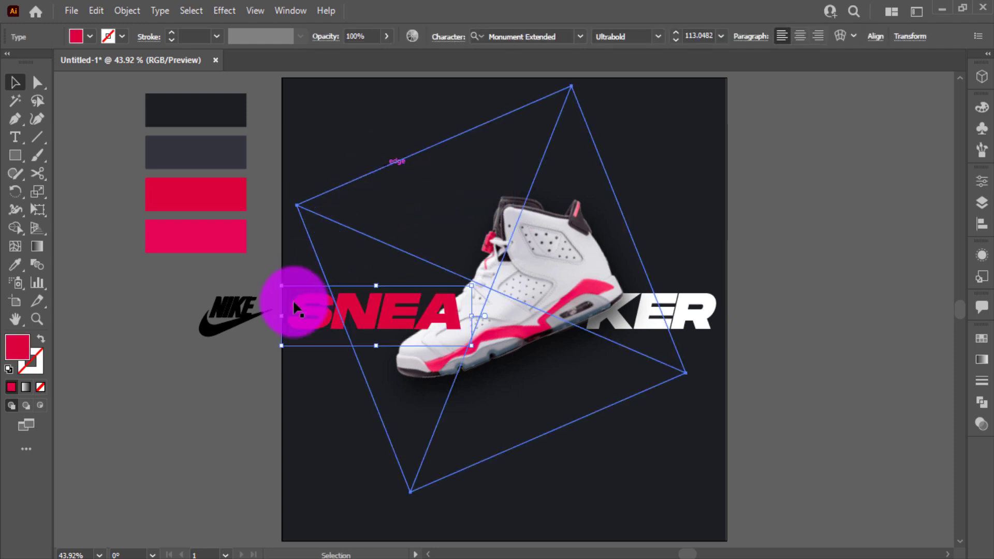
{"action": "left_click", "coordinate": [244, 399]}
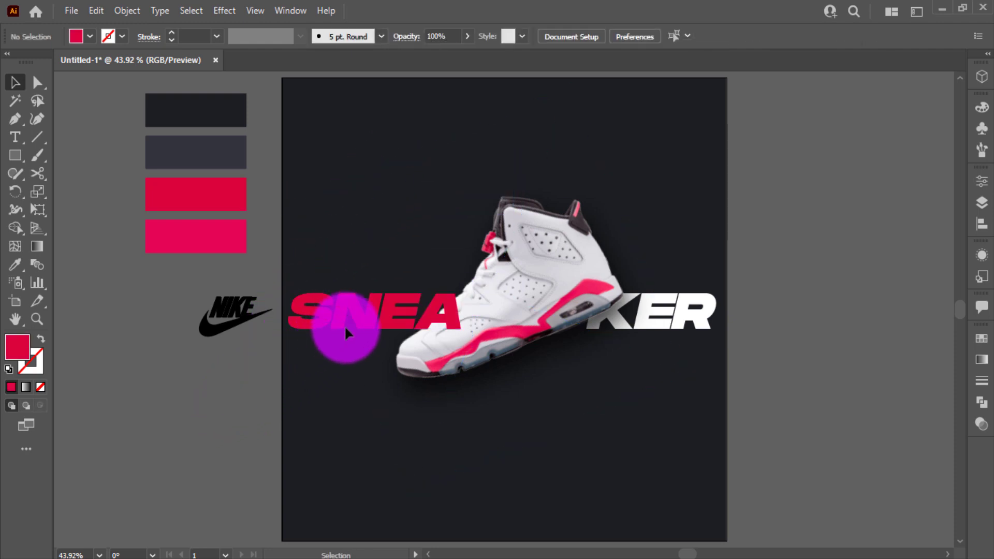
- Duplicate the SNEA text above the shoe and change the copy's wording to "NIKE"
{"action": "left_click", "coordinate": [338, 321]}
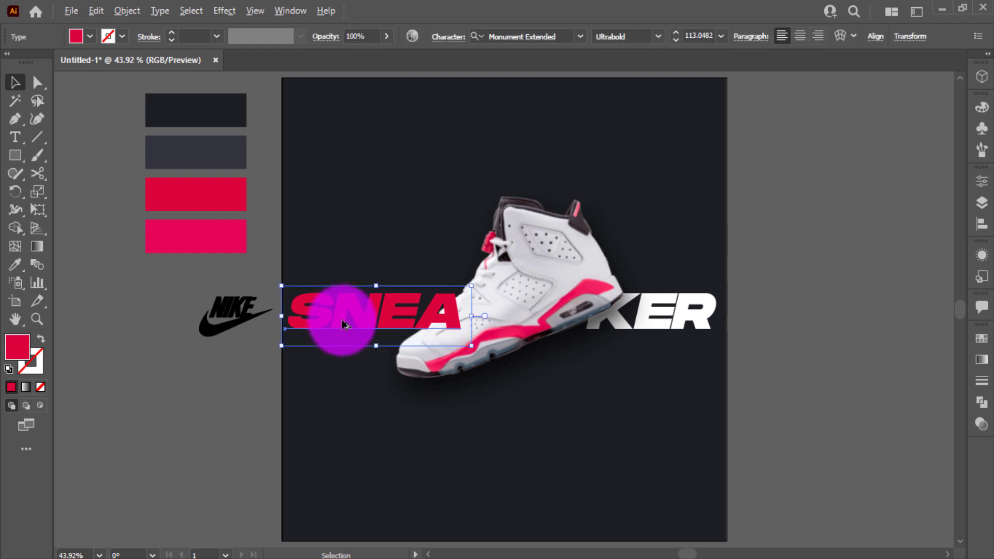
{"action": "left_click_drag", "start_coordinate": [342, 324], "coordinate": [508, 134]}
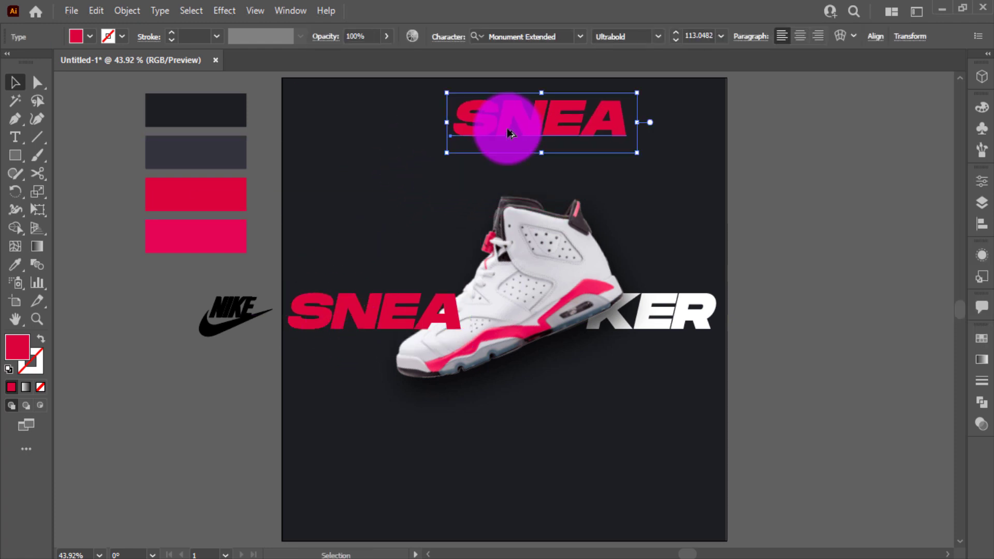
{"action": "double_click", "coordinate": [508, 129]}
{"action": "type", "text": "NIKE"}
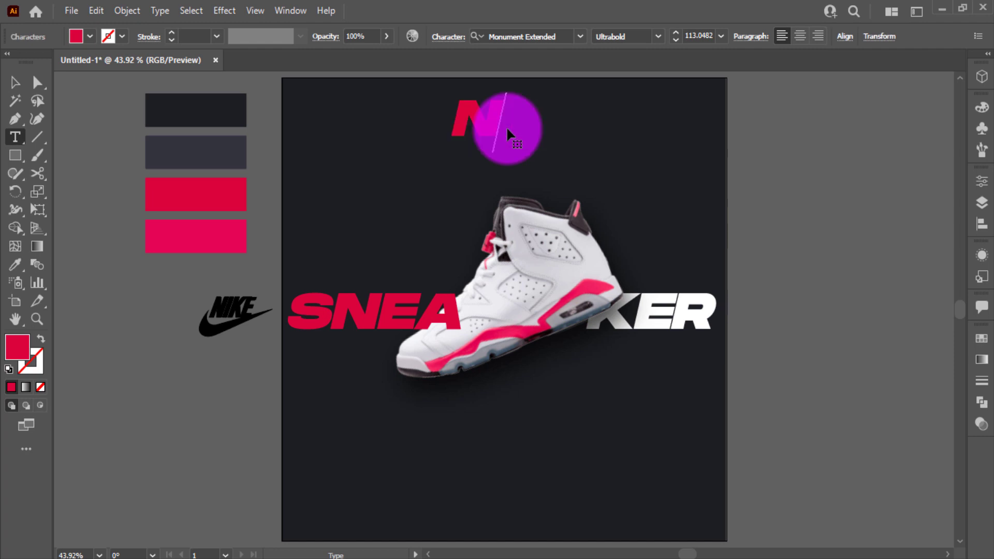
- Recolor the NIKE text with the lighter dark-gray palette swatch beside the artboard
{"action": "left_click", "coordinate": [12, 82]}
{"action": "key", "text": "i"}
{"action": "left_click", "coordinate": [233, 151]}
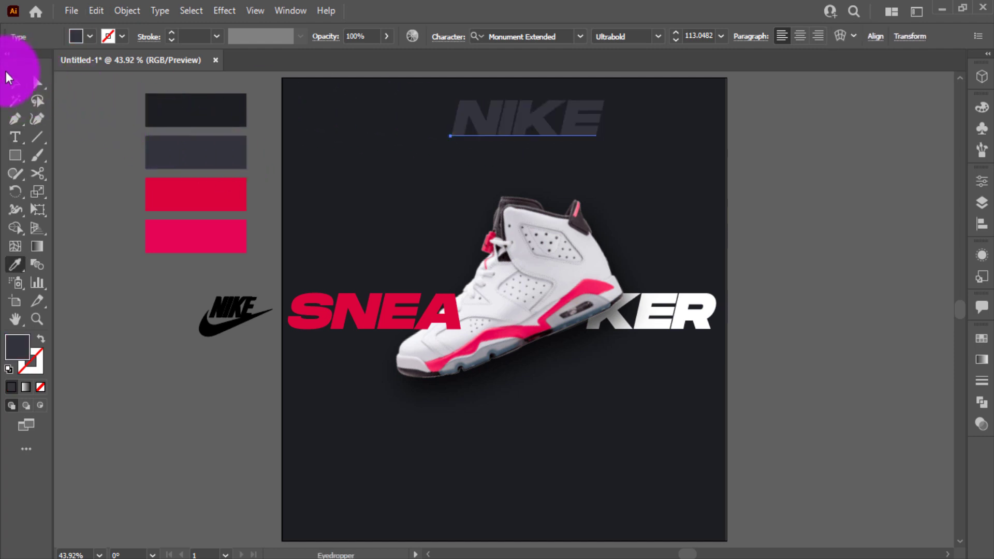
- Enlarge the NIKE text to about 332 pt so it nearly spans the artboard, and center it over the shoe and SNEAKER lettering
{"action": "left_click", "coordinate": [13, 81]}
{"action": "left_click_drag", "start_coordinate": [446, 154], "coordinate": [322, 175]}
{"action": "left_click_drag", "start_coordinate": [572, 140], "coordinate": [561, 321]}
{"action": "left_click_drag", "start_coordinate": [647, 360], "coordinate": [719, 387]}
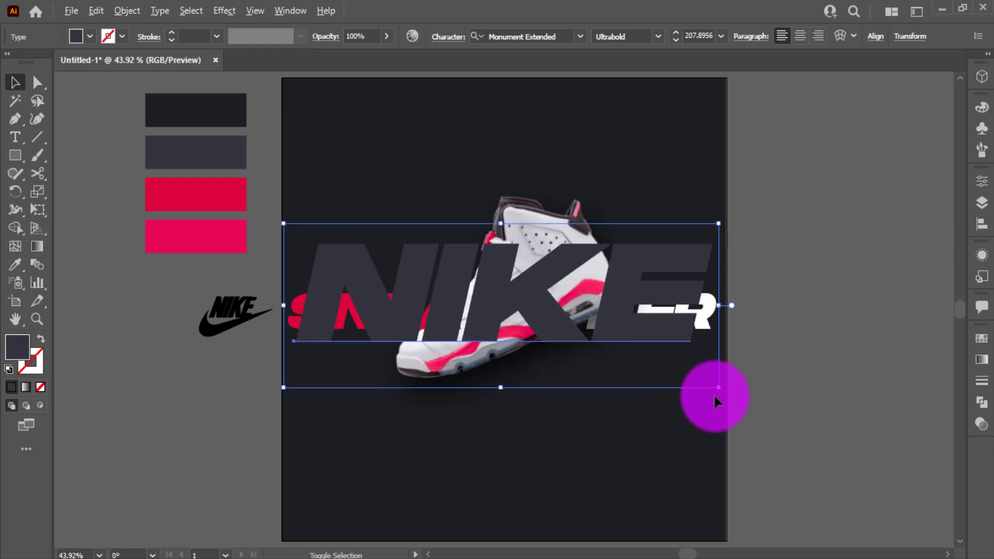
{"action": "left_click_drag", "start_coordinate": [660, 284], "coordinate": [659, 300]}
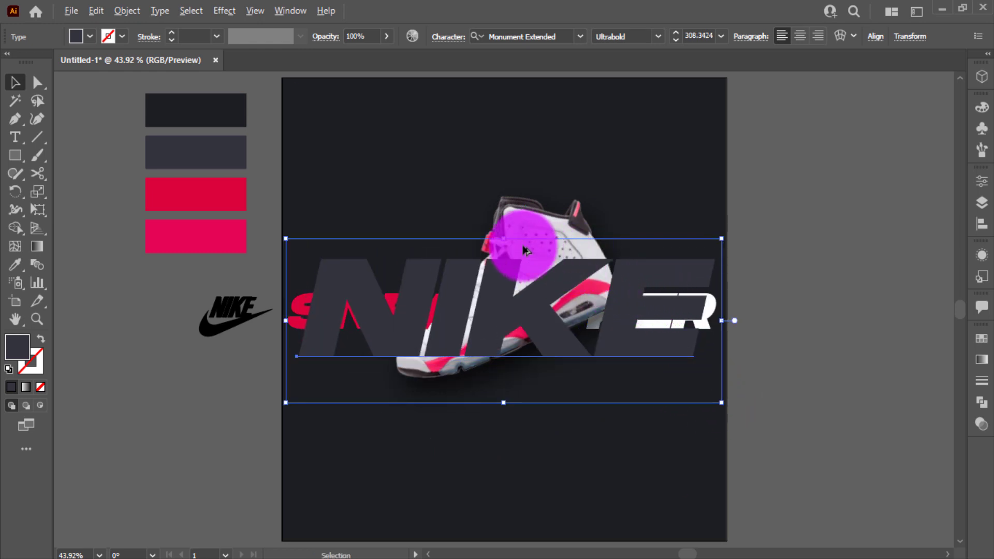
{"action": "left_click_drag", "start_coordinate": [503, 239], "coordinate": [504, 232]}
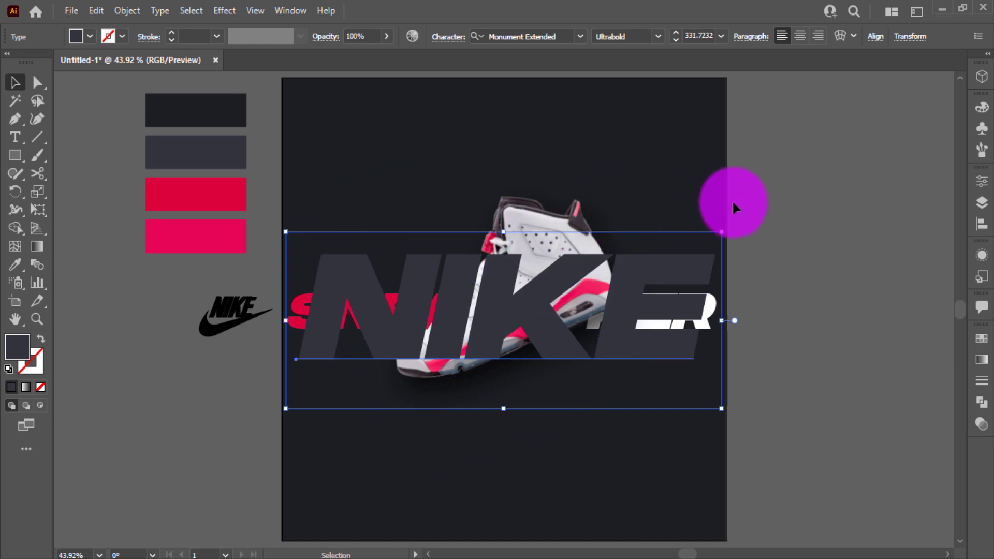
- Send the large NIKE text backward behind the shoe and the SNEA and KER texts
{"action": "key", "text": "ctrl+bracketleft"}
{"action": "key", "text": "ctrl+bracketleft"}
{"action": "key", "text": "ctrl+bracketleft"}
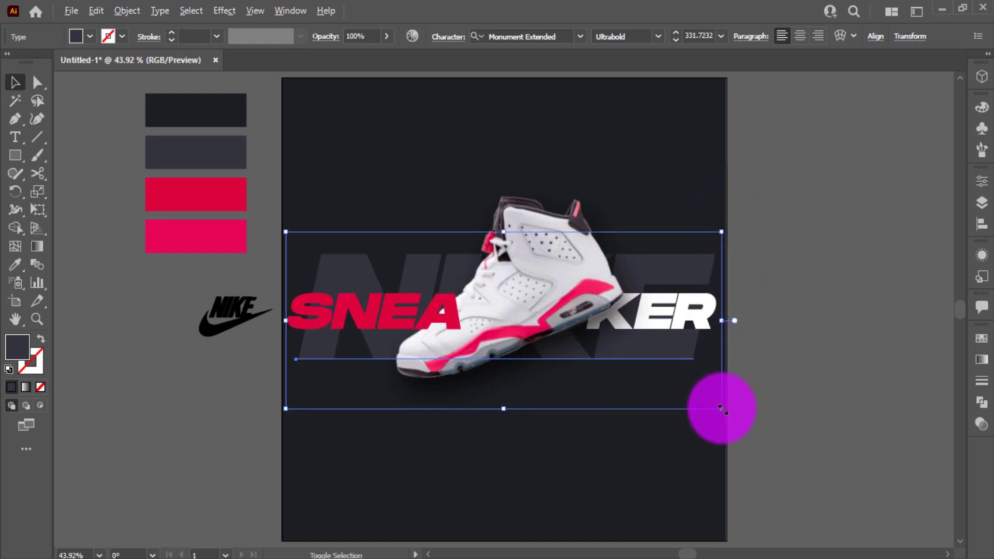
- Enlarge the background NIKE text slightly from its center to about 344 pt to fill the artboard's width
{"action": "left_click_drag", "start_coordinate": [723, 410], "coordinate": [733, 412]}
{"action": "left_click", "coordinate": [780, 364]}
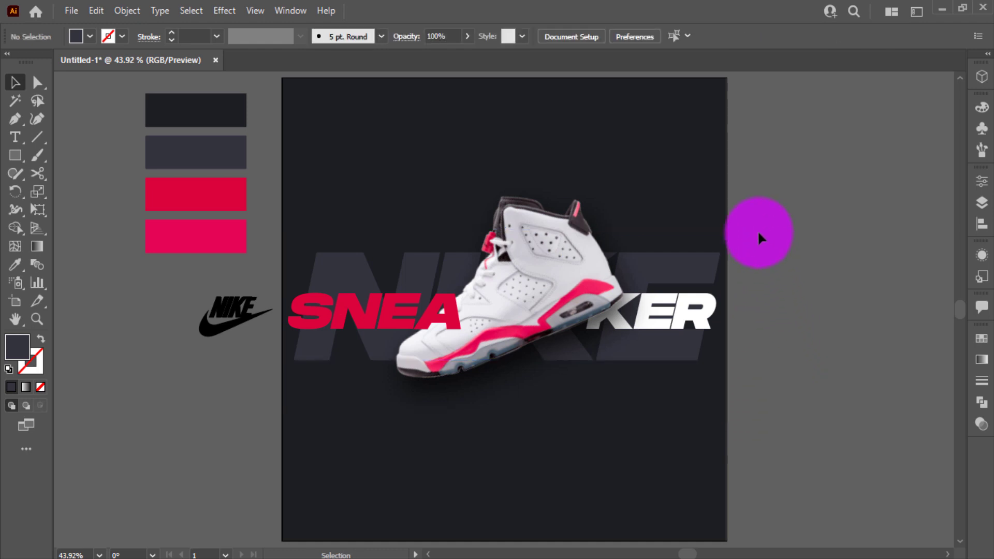
{"action": "left_click", "coordinate": [695, 270]}
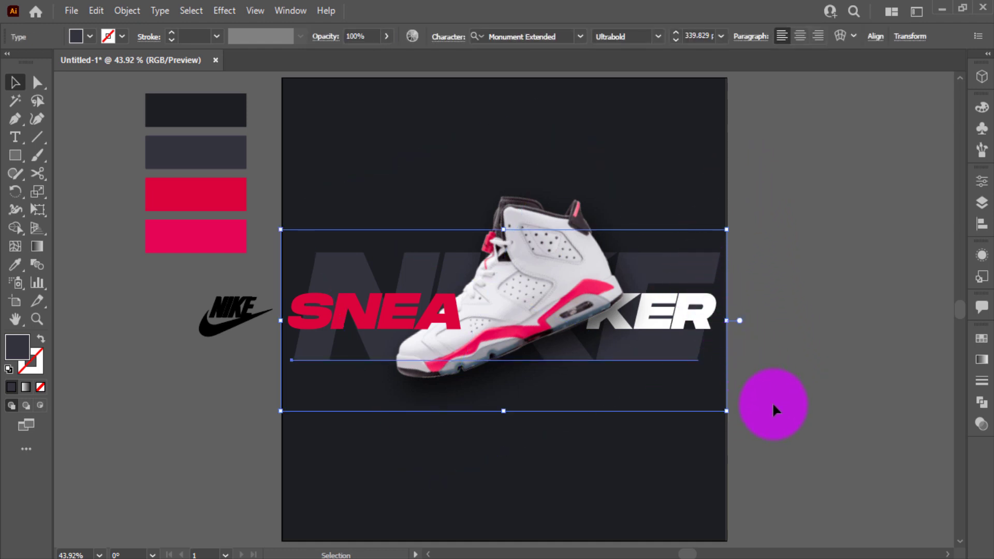
{"action": "left_click", "coordinate": [772, 402]}
{"action": "left_click", "coordinate": [691, 384]}
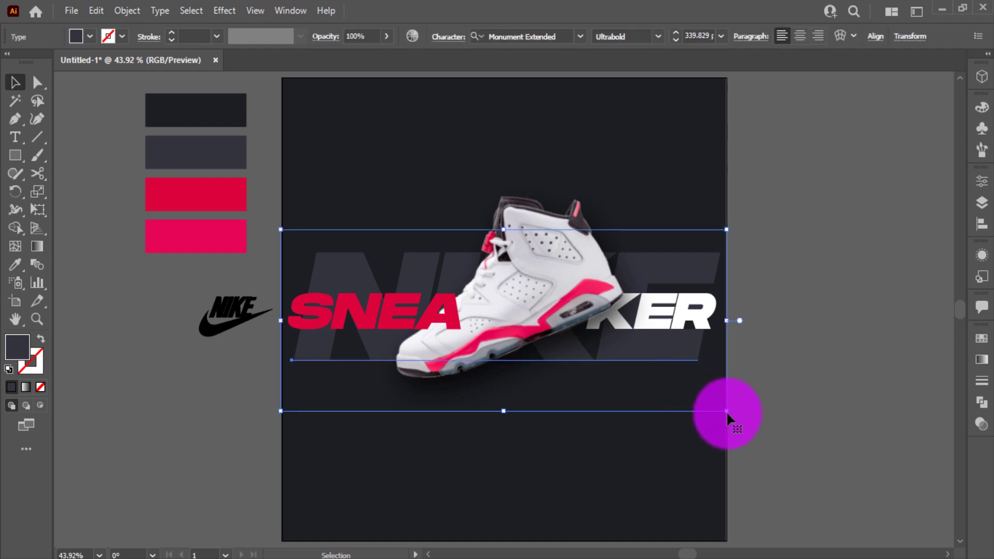
{"action": "left_click_drag", "start_coordinate": [726, 411], "coordinate": [731, 414]}
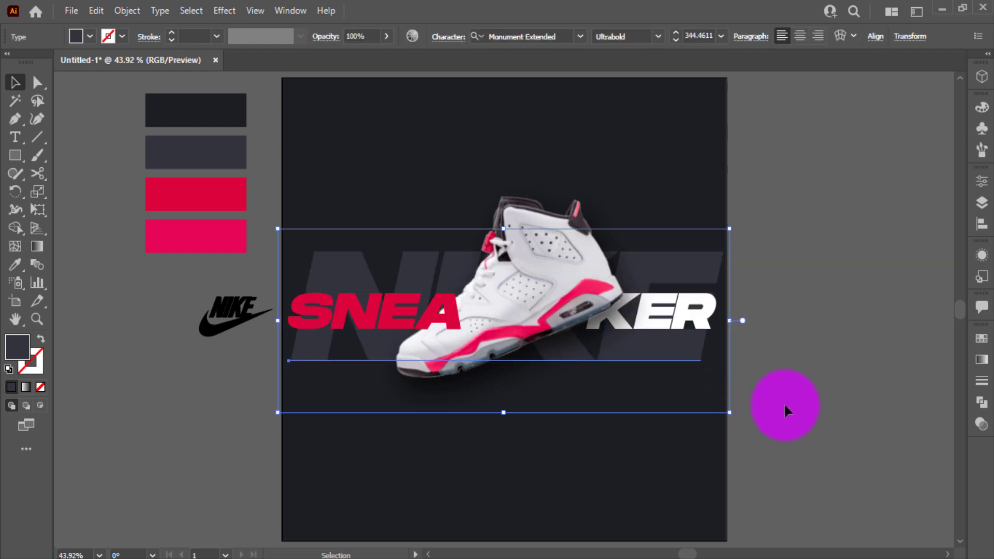
{"action": "left_click", "coordinate": [785, 409]}
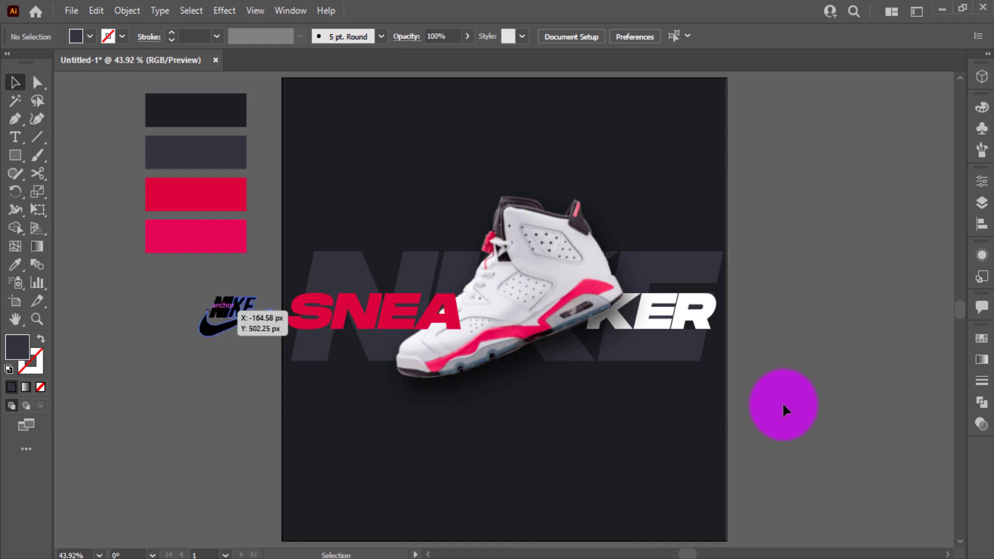
{"action": "left_click", "coordinate": [17, 137]}
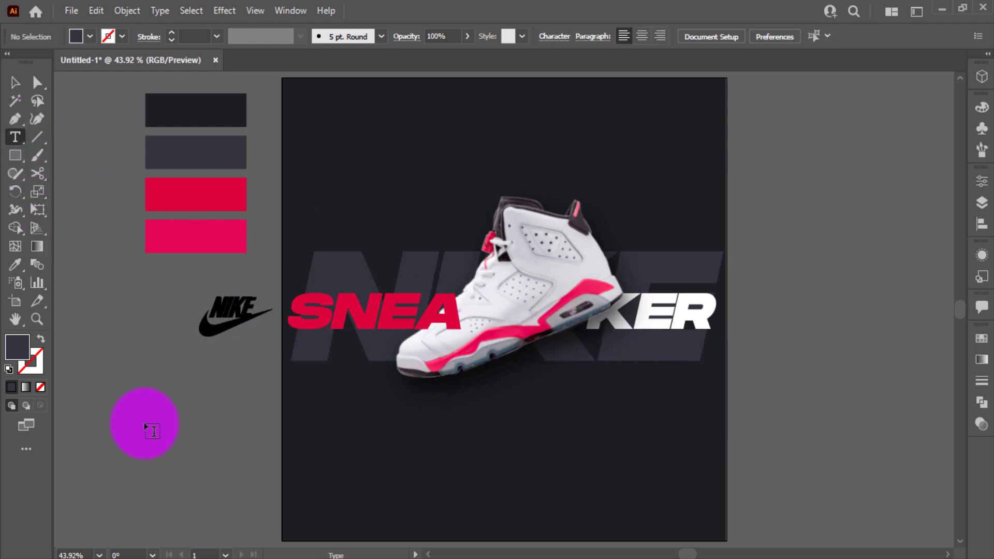
{"action": "left_click", "coordinate": [153, 431]}
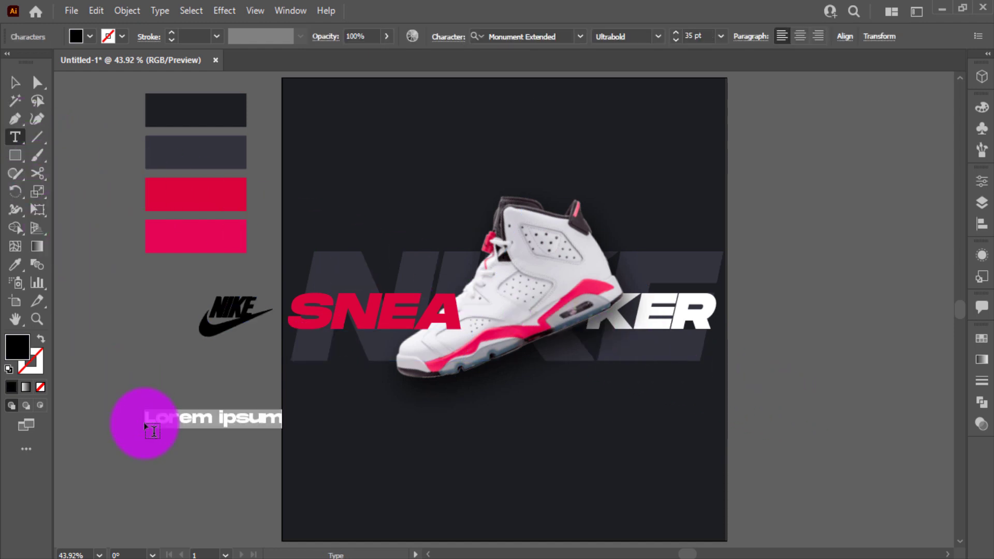
{"action": "left_click", "coordinate": [18, 83]}
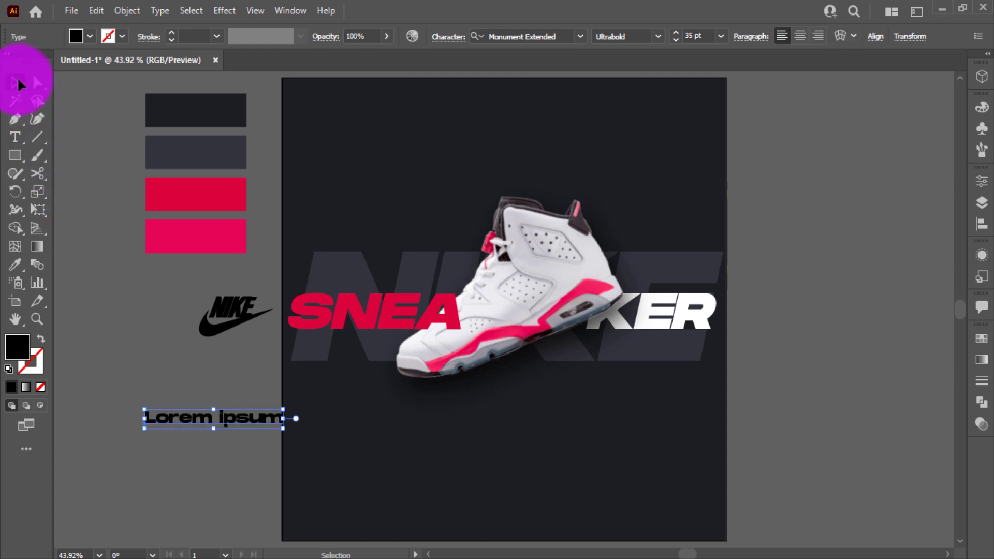
{"action": "key", "text": "Delete"}
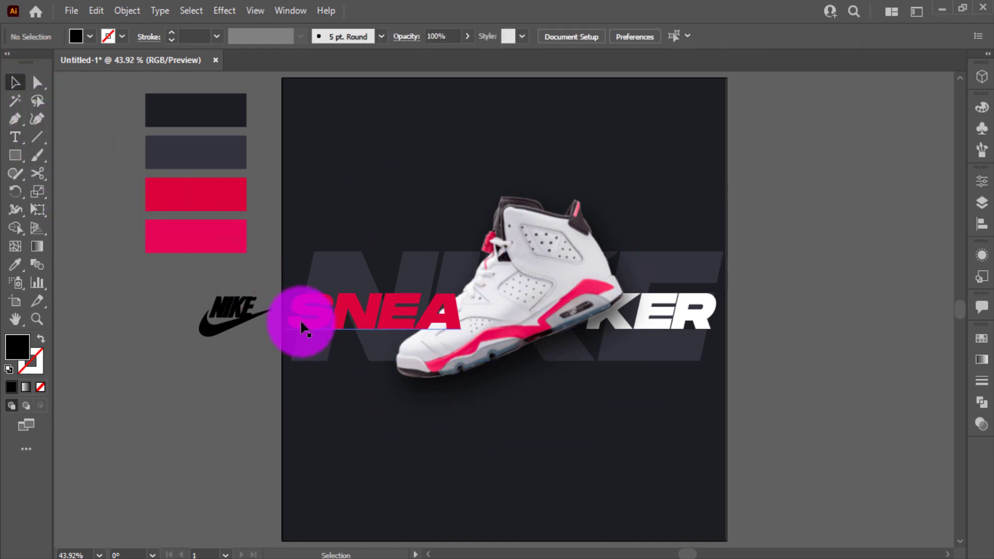
- Duplicate the SNEA text below the shoe and change the copy's wording to "YOU IN ACTION"
{"action": "left_click_drag", "start_coordinate": [302, 326], "coordinate": [329, 446]}
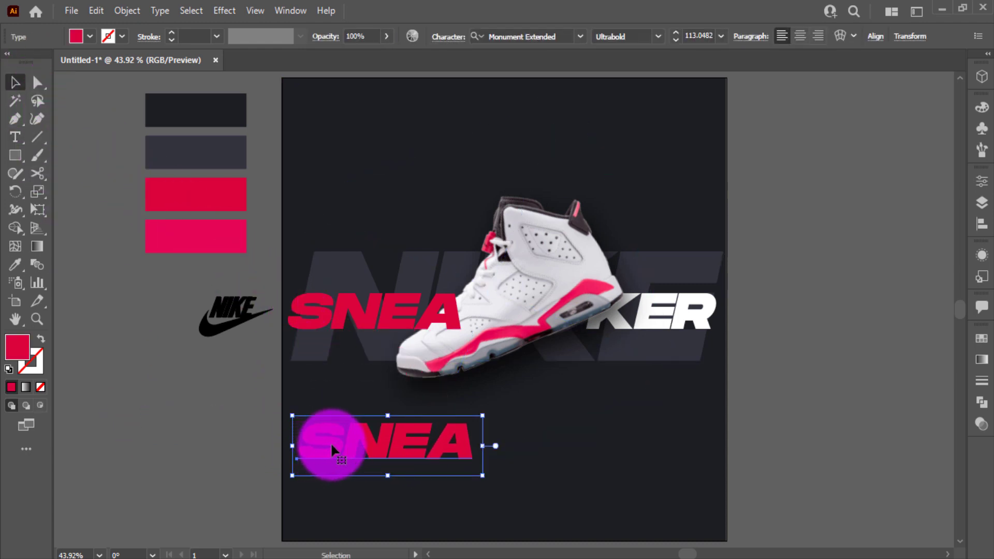
{"action": "double_click", "coordinate": [331, 442]}
{"action": "type", "text": "YOU"}
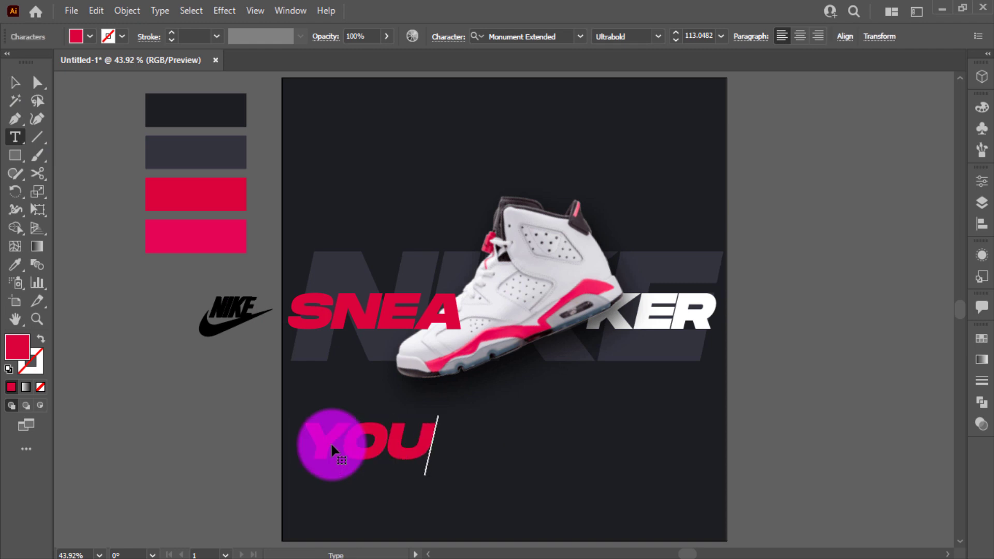
{"action": "type", "text": " IN ACTION"}
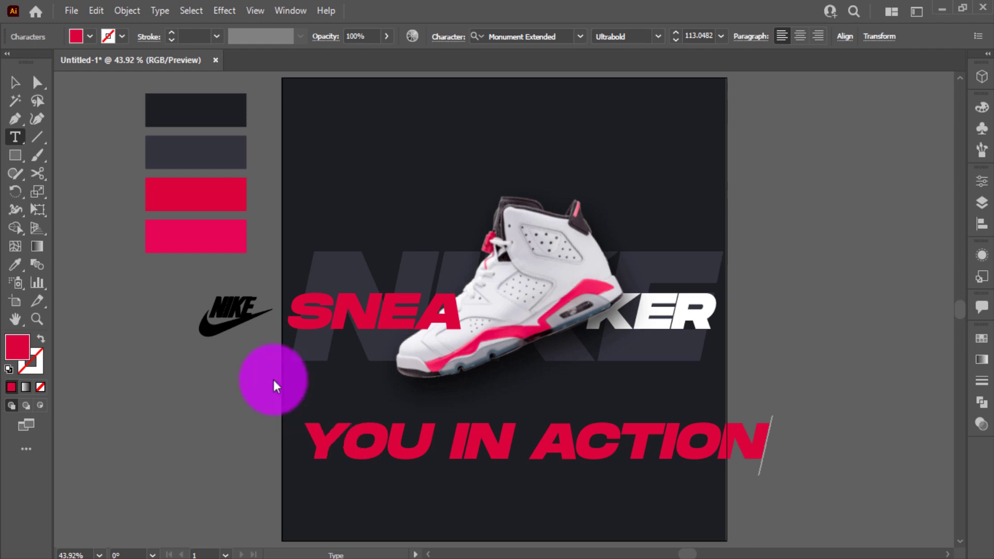
- Fill the YOU IN ACTION text with white and set its font size to 24 pt
{"action": "left_click", "coordinate": [12, 83]}
{"action": "left_click", "coordinate": [90, 37]}
{"action": "left_click", "coordinate": [31, 62]}
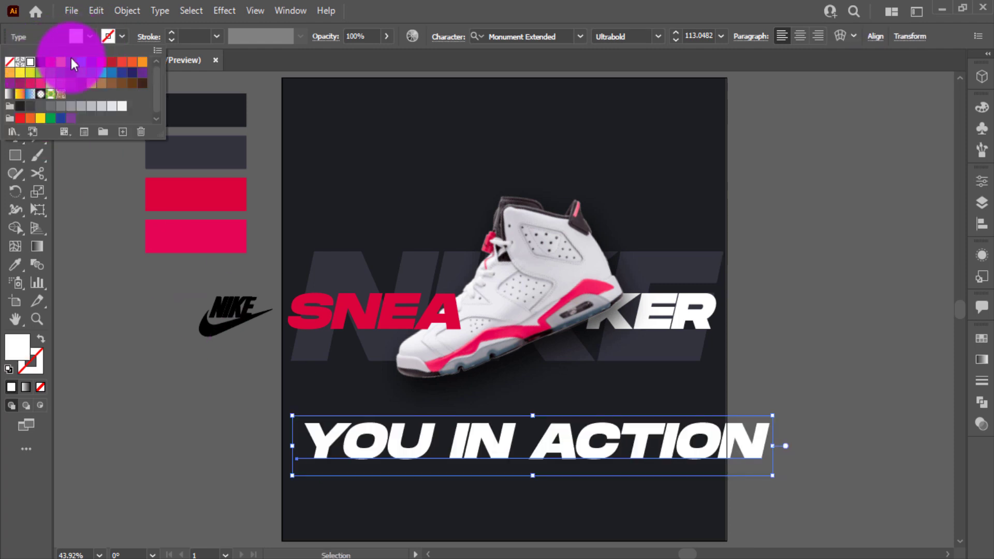
{"action": "left_click", "coordinate": [716, 39]}
{"action": "left_click", "coordinate": [725, 41]}
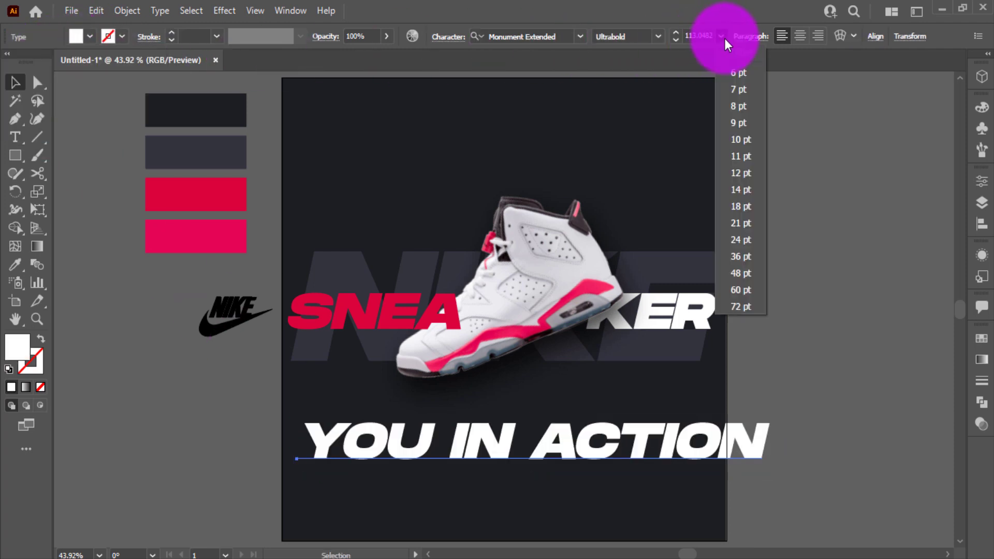
{"action": "left_click", "coordinate": [737, 240]}
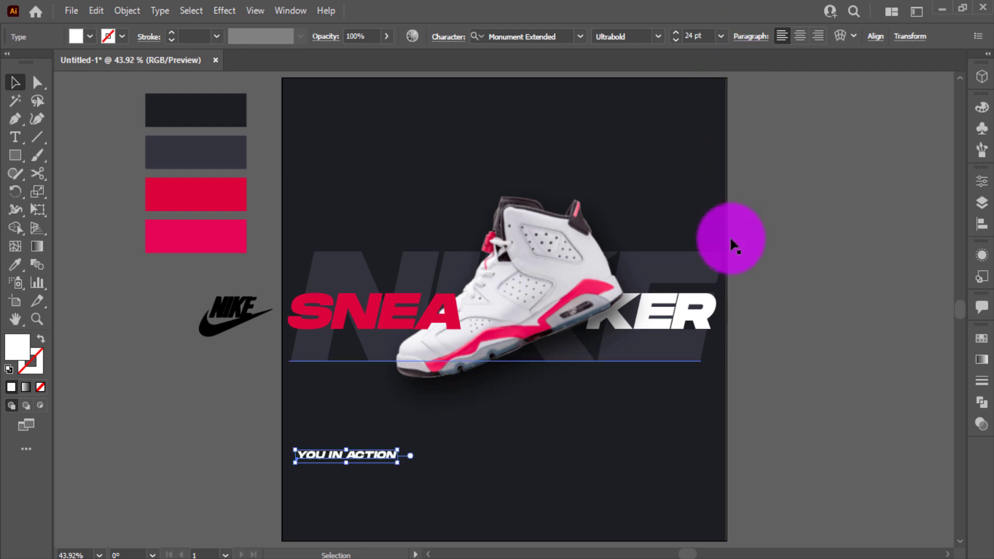
- Set the tracking of the YOU IN ACTION text to 100 and dismiss the Windows Security notification
{"action": "left_click", "coordinate": [450, 36]}
{"action": "left_click", "coordinate": [456, 131]}
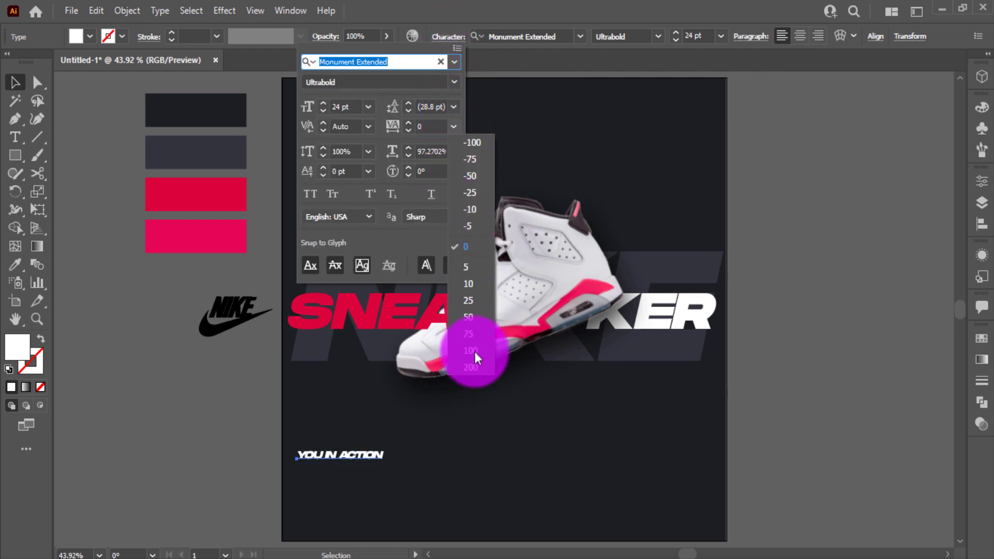
{"action": "left_click", "coordinate": [475, 352]}
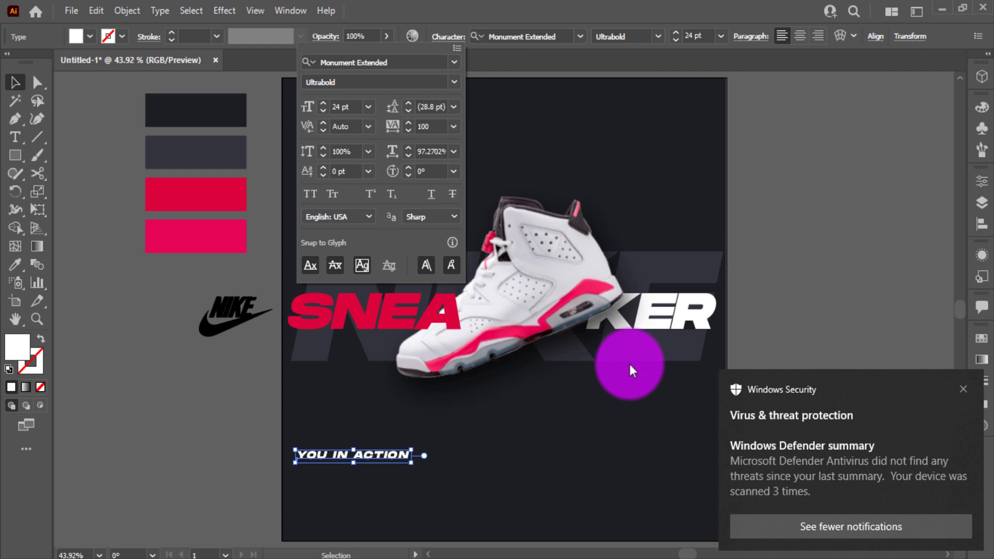
{"action": "left_click", "coordinate": [962, 389]}
- Move the YOU IN ACTION text directly beneath the SNEA lettering, near the artboard's left edge
{"action": "left_click_drag", "start_coordinate": [375, 459], "coordinate": [370, 345]}
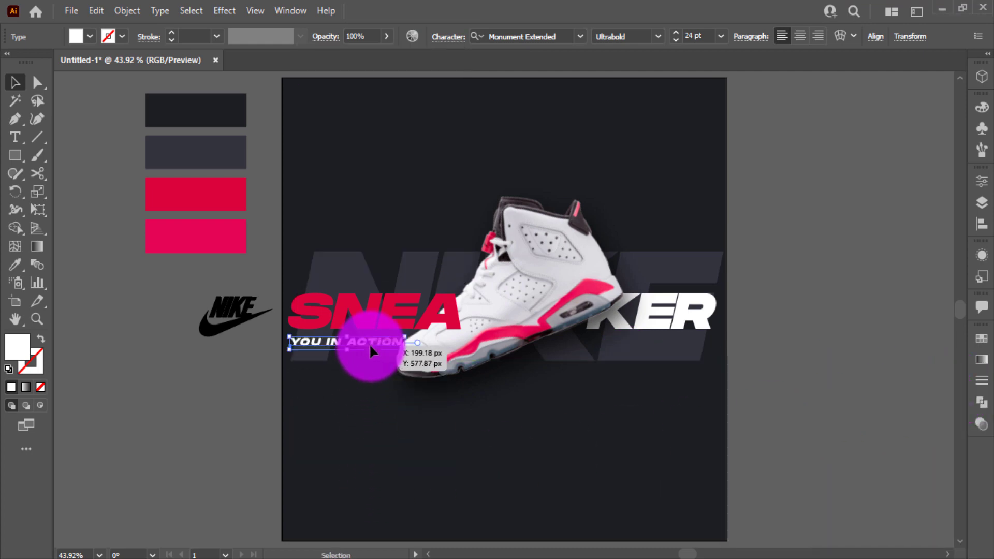
{"action": "scroll", "coordinate": [369, 343], "scroll_direction": "up", "scroll_amount": 5}
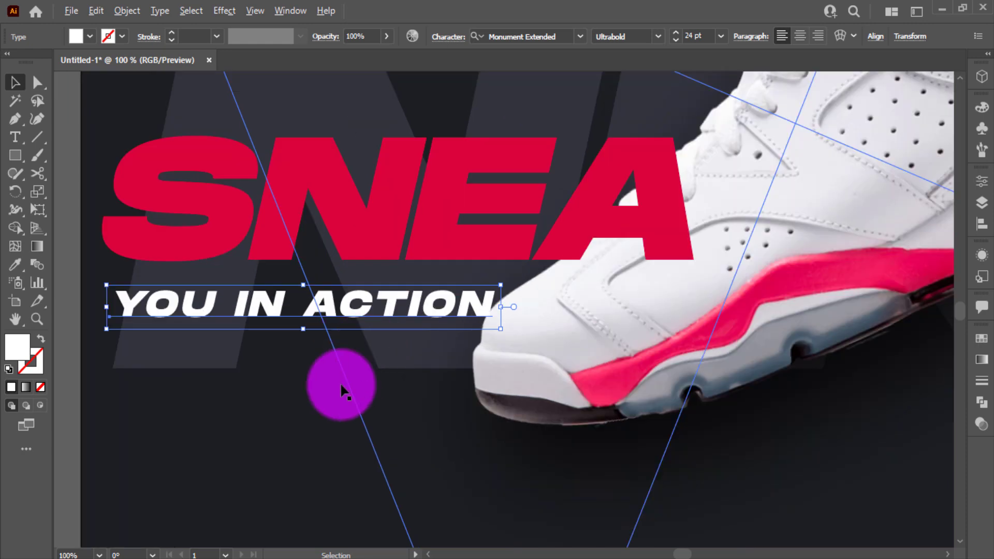
- Scale the YOU IN ACTION text down to about 19 pt beneath the SNEA lettering
{"action": "left_click", "coordinate": [341, 384]}
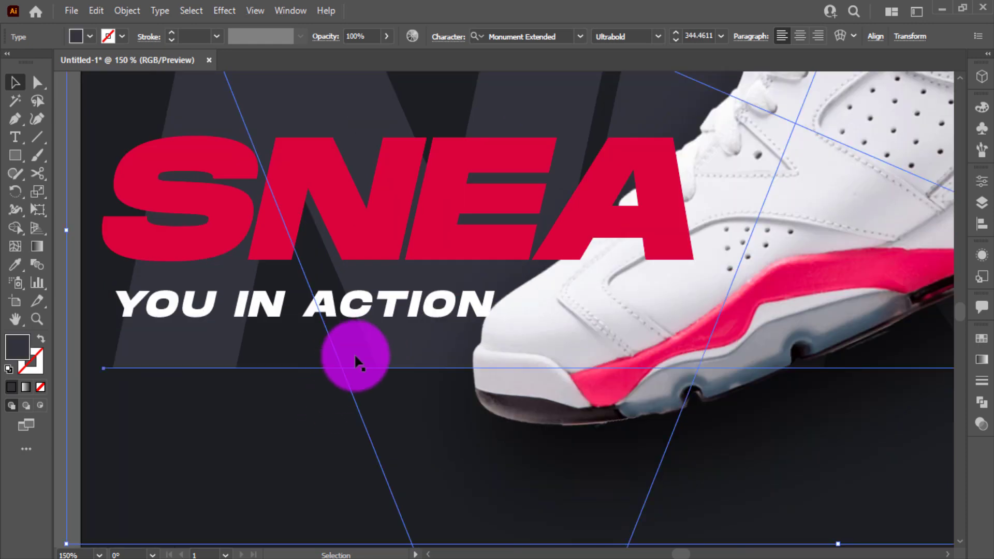
{"action": "left_click", "coordinate": [376, 317]}
{"action": "left_click_drag", "start_coordinate": [493, 331], "coordinate": [317, 288]}
{"action": "left_click", "coordinate": [282, 395]}
{"action": "scroll", "coordinate": [281, 397], "scroll_direction": "down", "scroll_amount": 2}
{"action": "left_click", "coordinate": [171, 424]}
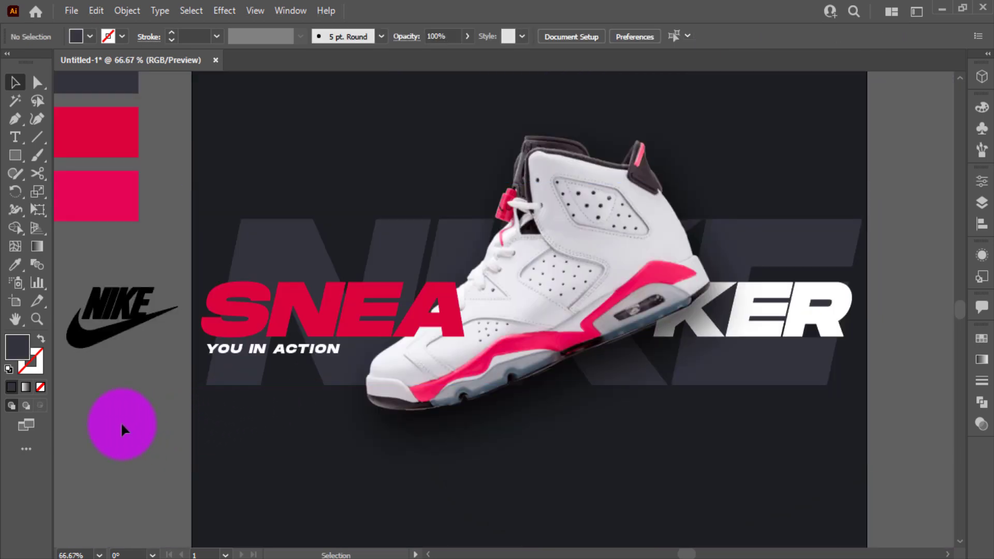
- Place a copy of the YOU IN ACTION text near the artboard's top edge, horizontally centred and enlarged to about 40 pt
{"action": "scroll", "coordinate": [120, 422], "scroll_direction": "up", "scroll_amount": 4}
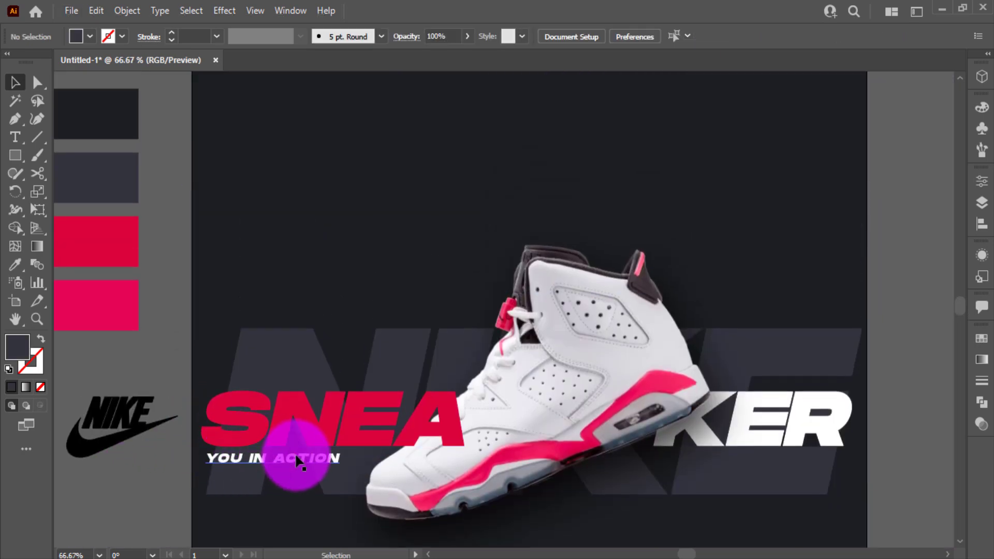
{"action": "left_click_drag", "start_coordinate": [299, 461], "coordinate": [607, 100]}
{"action": "left_click", "coordinate": [873, 41]}
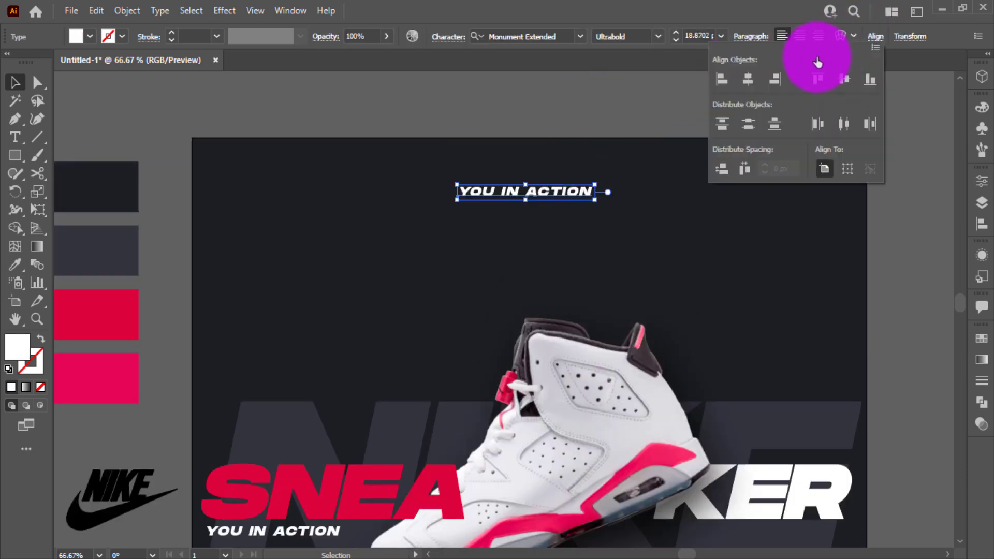
{"action": "left_click", "coordinate": [747, 83]}
{"action": "left_click_drag", "start_coordinate": [599, 199], "coordinate": [540, 183]}
- Change the upper copy's wording to "JUST DO IT", then centre it horizontally on the artboard and shift it slightly upward
{"action": "triple_click", "coordinate": [540, 181]}
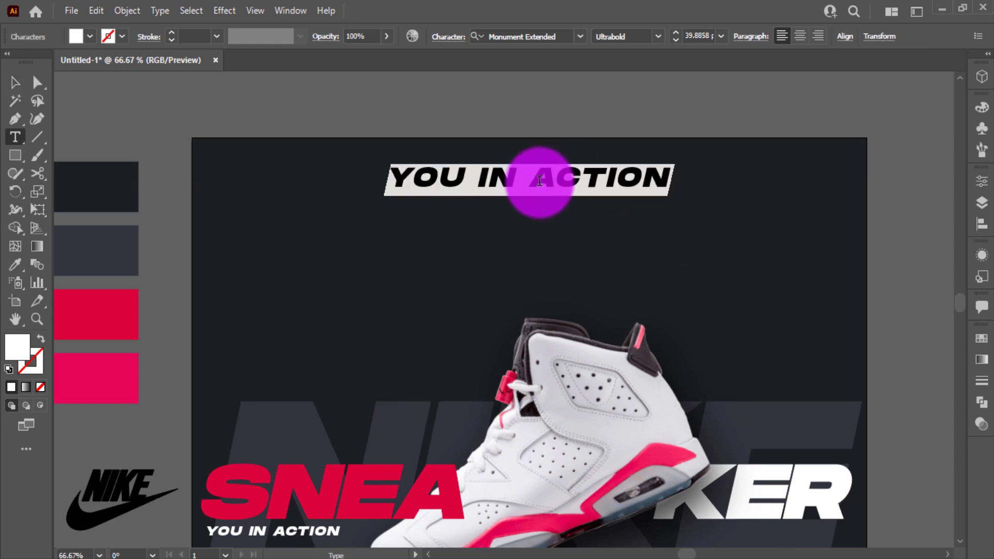
{"action": "type", "text": "JUST DO IT"}
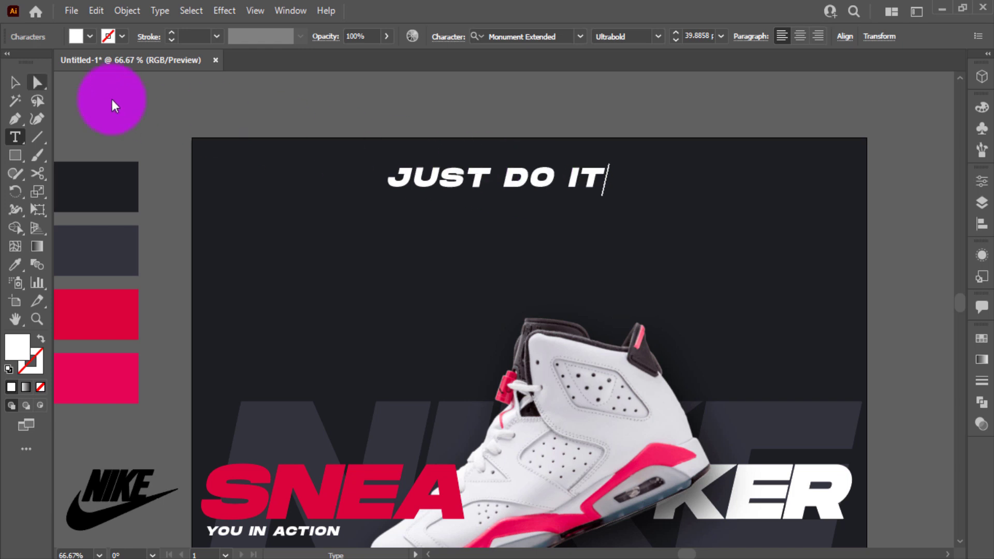
{"action": "left_click", "coordinate": [17, 81]}
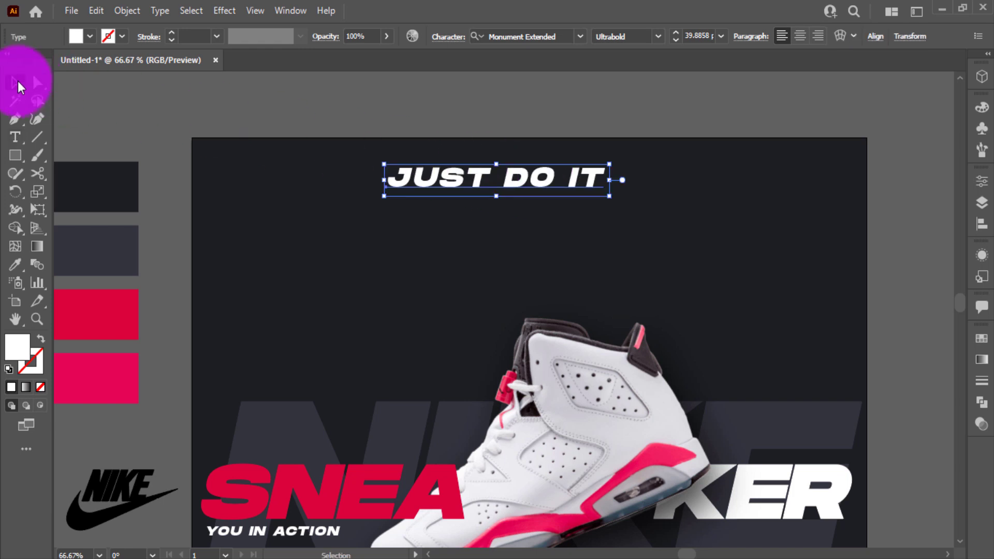
{"action": "left_click", "coordinate": [878, 45]}
{"action": "left_click", "coordinate": [754, 79]}
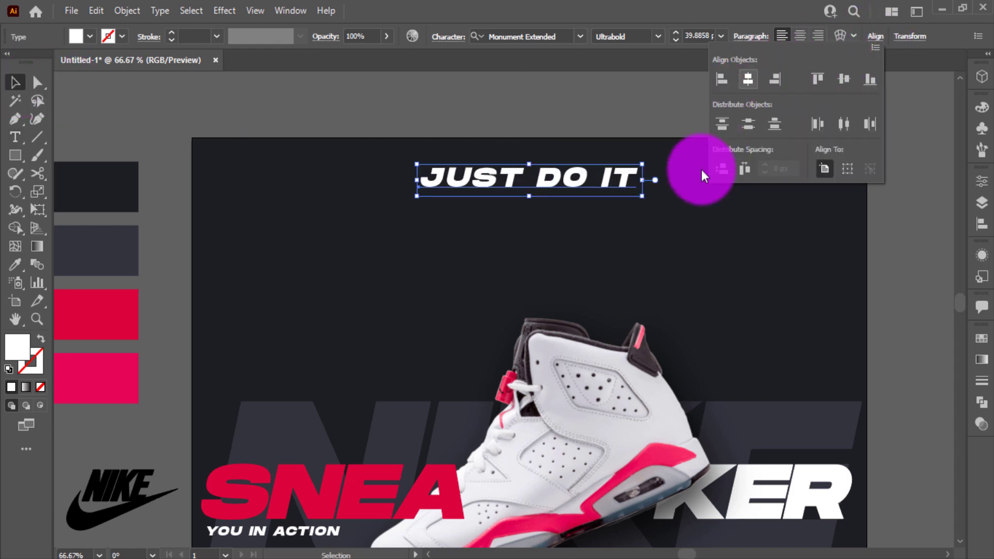
{"action": "left_click_drag", "start_coordinate": [607, 187], "coordinate": [607, 179]}
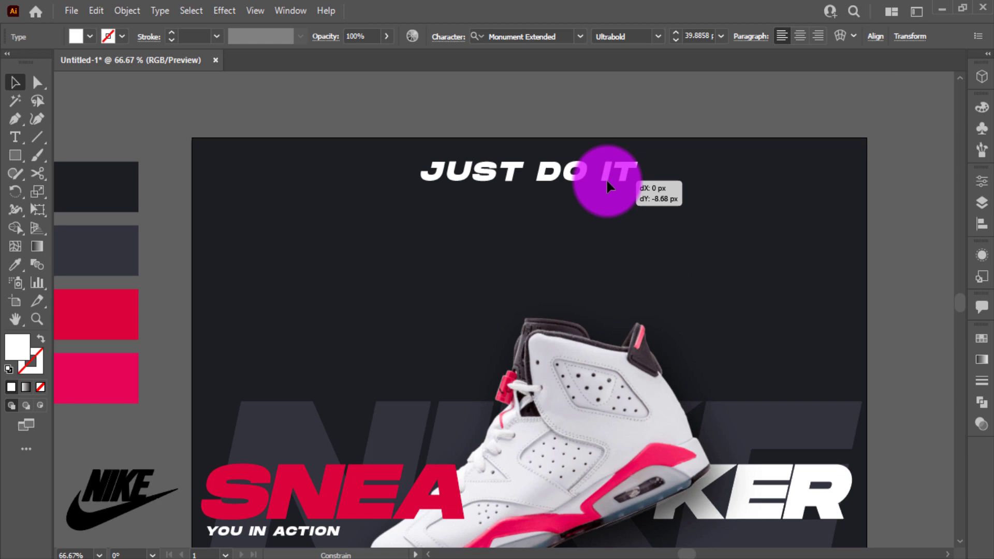
- Fill the JUST DO IT text with the light grey C=0 M=0 Y=0 K=20 swatch
{"action": "left_click", "coordinate": [94, 42]}
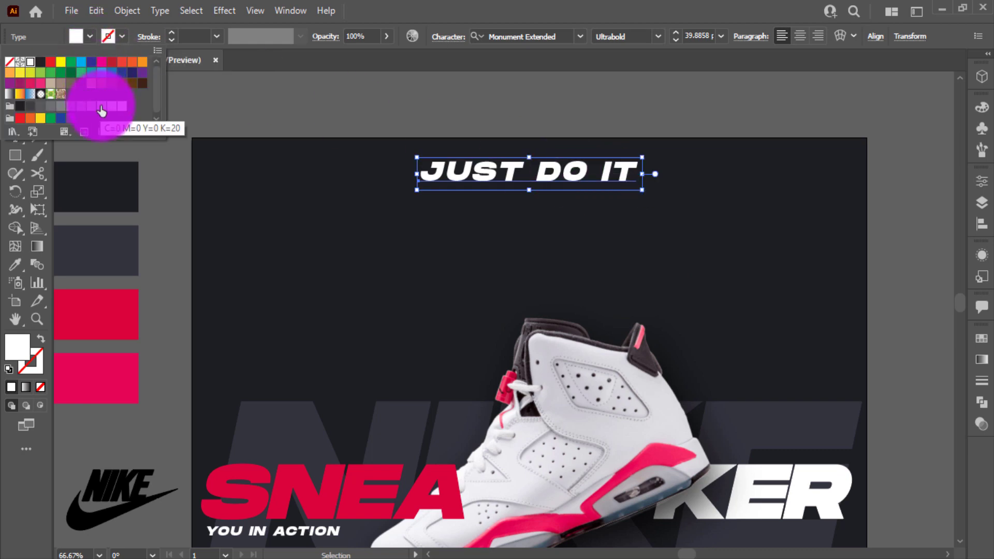
{"action": "left_click", "coordinate": [330, 115]}
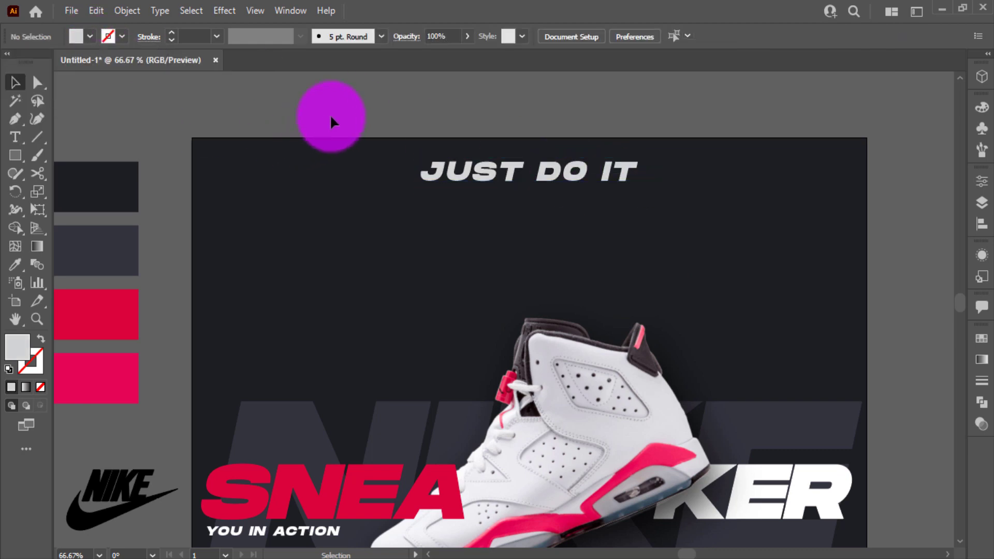
{"action": "key", "text": "ctrl+0"}
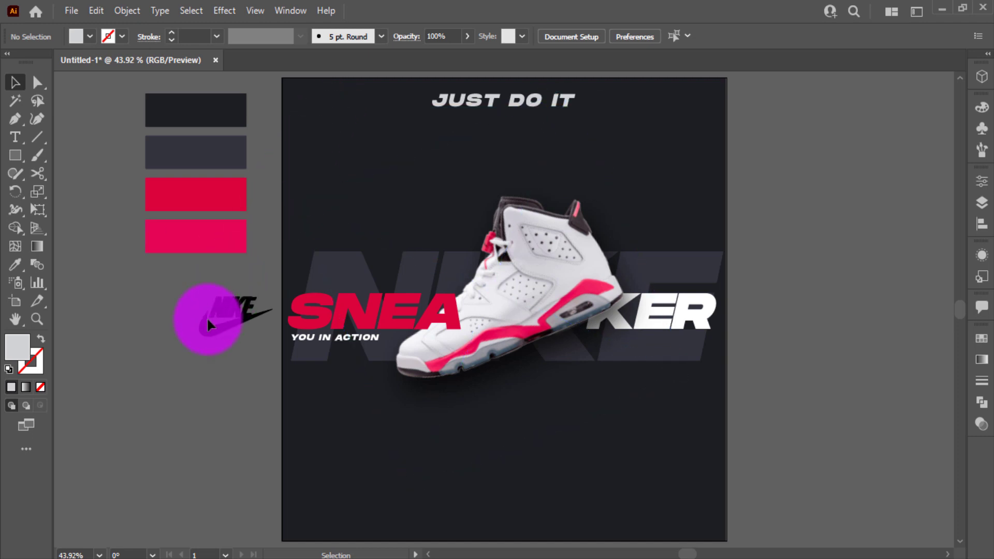
- Fill the black Nike logo beside the artboard with white
{"action": "left_click", "coordinate": [207, 320]}
{"action": "left_click", "coordinate": [90, 36]}
{"action": "left_click", "coordinate": [26, 65]}
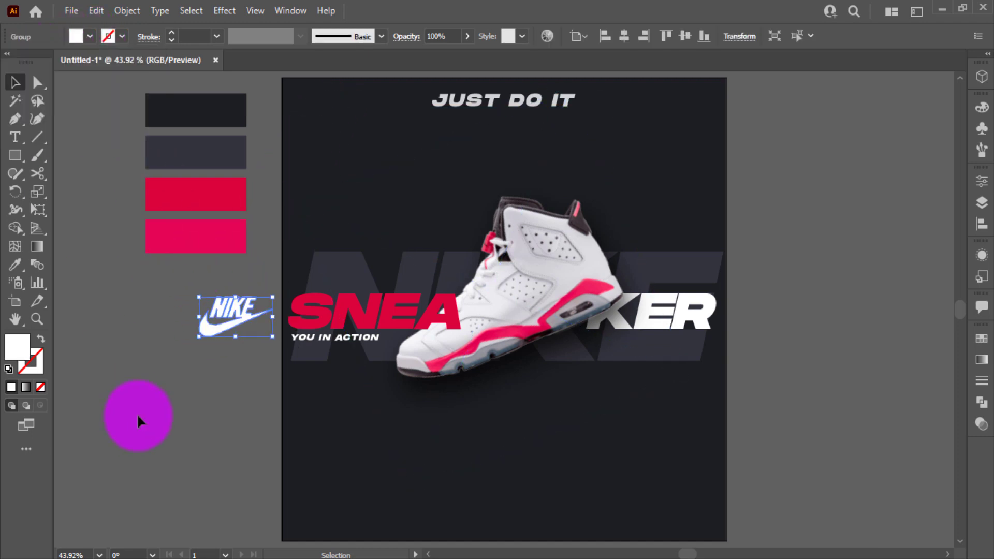
- Bring the Nike logo to the front and place it, scaled down, in the artboard's upper right corner
{"action": "left_click_drag", "start_coordinate": [273, 341], "coordinate": [690, 106]}
{"action": "left_click", "coordinate": [220, 362]}
{"action": "right_click", "coordinate": [694, 117]}
{"action": "mouse_move", "coordinate": [744, 326]}
{"action": "left_click", "coordinate": [634, 326]}
{"action": "left_click", "coordinate": [766, 114]}
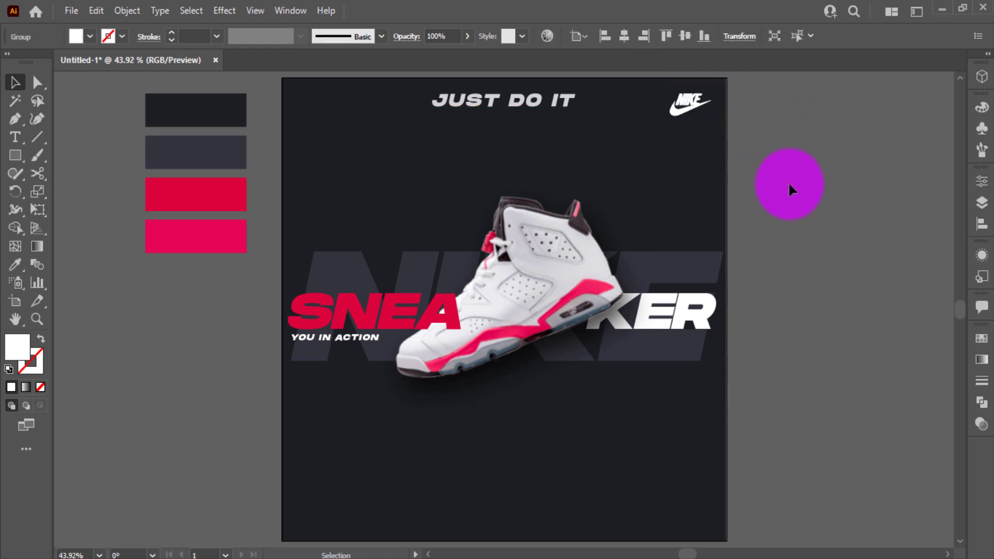
- Move the four colour swatch rectangles farther away from the artboard
{"action": "left_click", "coordinate": [789, 186]}
{"action": "scroll", "coordinate": [789, 186], "scroll_direction": "down", "scroll_amount": 1}
{"action": "left_click_drag", "start_coordinate": [793, 186], "coordinate": [741, 176]}
{"action": "left_click_drag", "start_coordinate": [263, 220], "coordinate": [71, 185]}
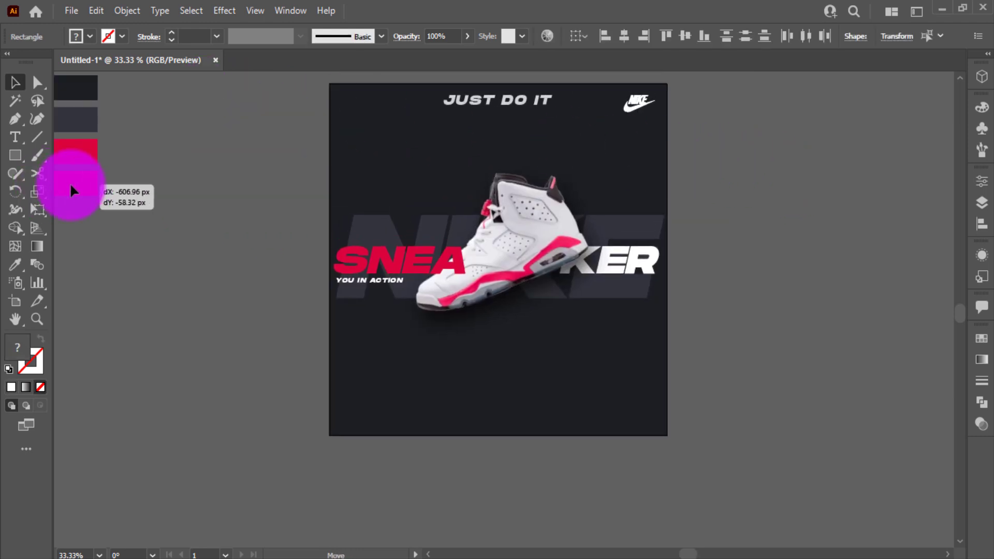
{"action": "left_click", "coordinate": [169, 165]}
- Begin a winding path with the Curvature tool above the artboard, weaving across the upper poster and back past its left edge
{"action": "left_click", "coordinate": [37, 118]}
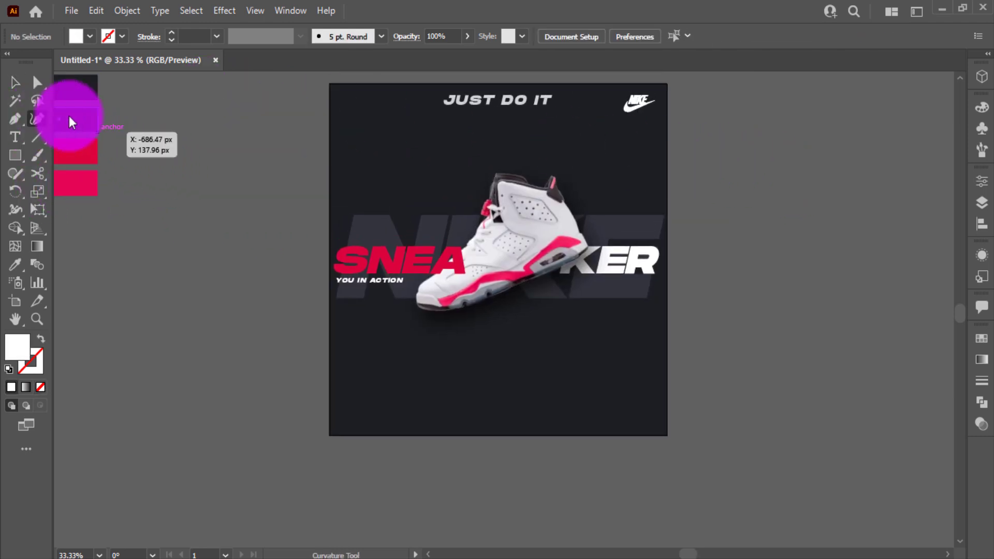
{"action": "scroll", "coordinate": [373, 90], "scroll_direction": "up", "scroll_amount": 1}
{"action": "left_click", "coordinate": [437, 77]}
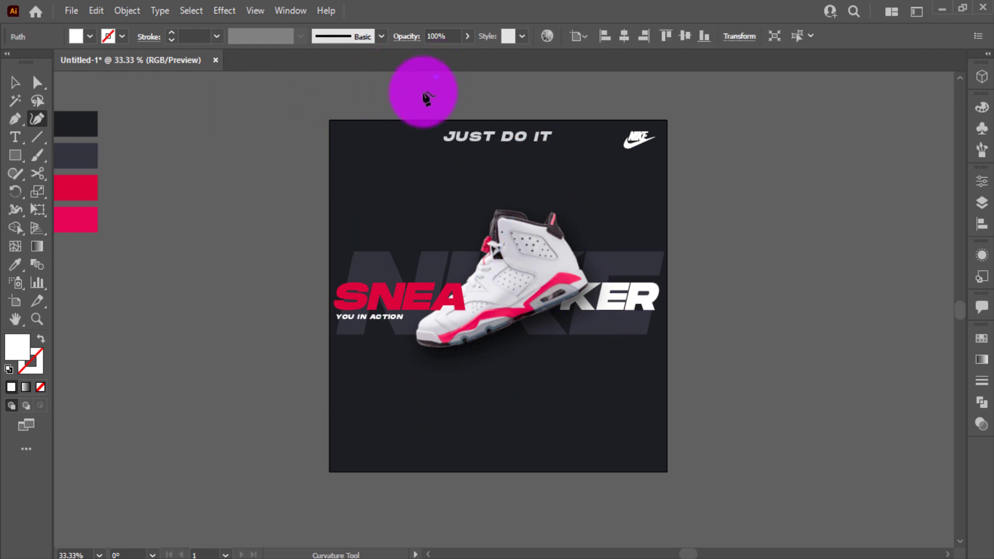
{"action": "left_click", "coordinate": [361, 159]}
{"action": "left_click", "coordinate": [424, 198]}
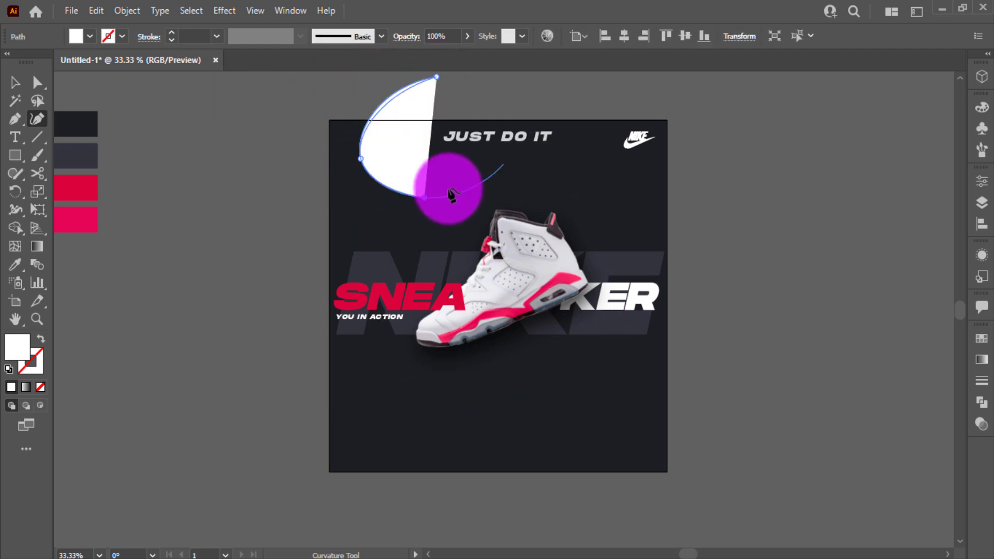
{"action": "left_click", "coordinate": [583, 151]}
{"action": "left_click", "coordinate": [693, 181]}
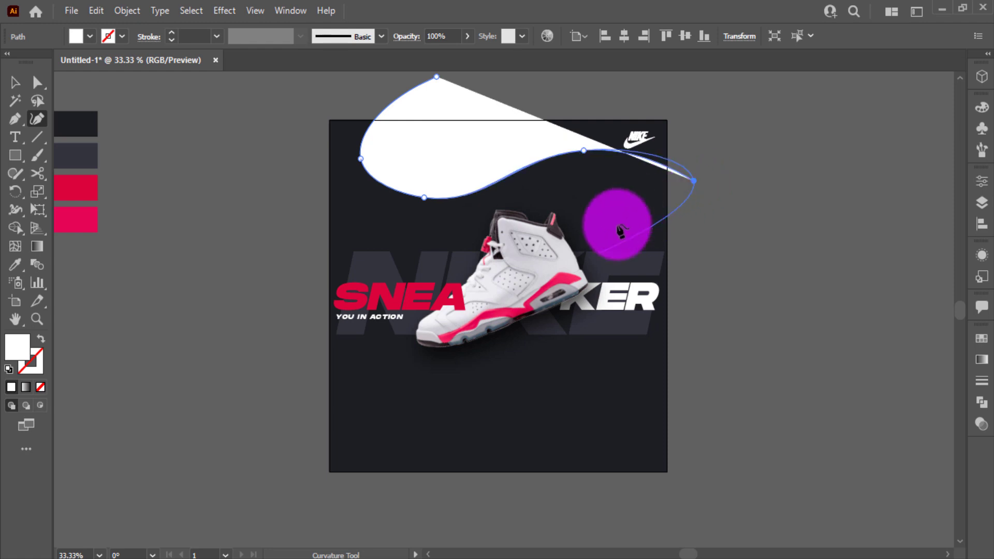
{"action": "left_click", "coordinate": [563, 254]}
{"action": "left_click", "coordinate": [438, 231]}
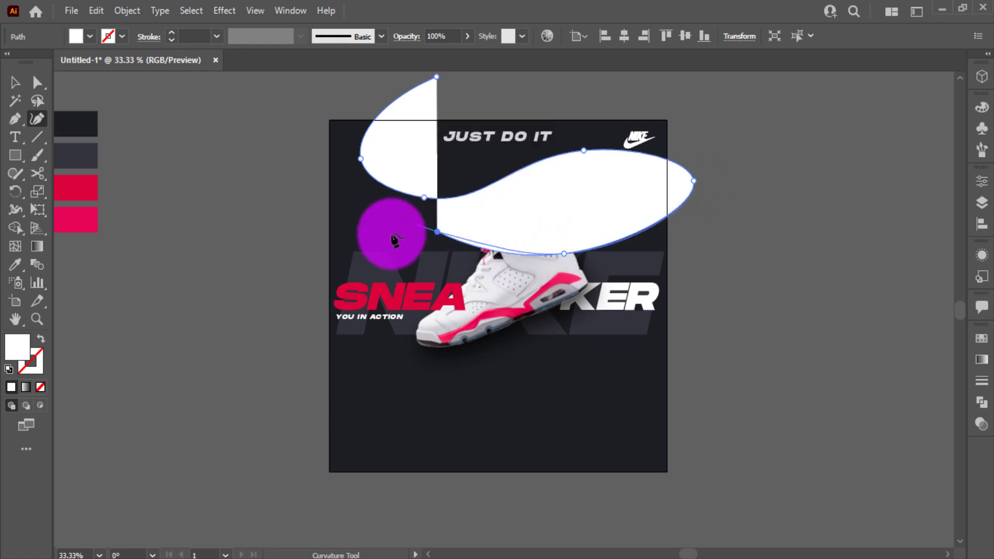
{"action": "left_click", "coordinate": [318, 247]}
{"action": "key", "text": "ctrl+z"}
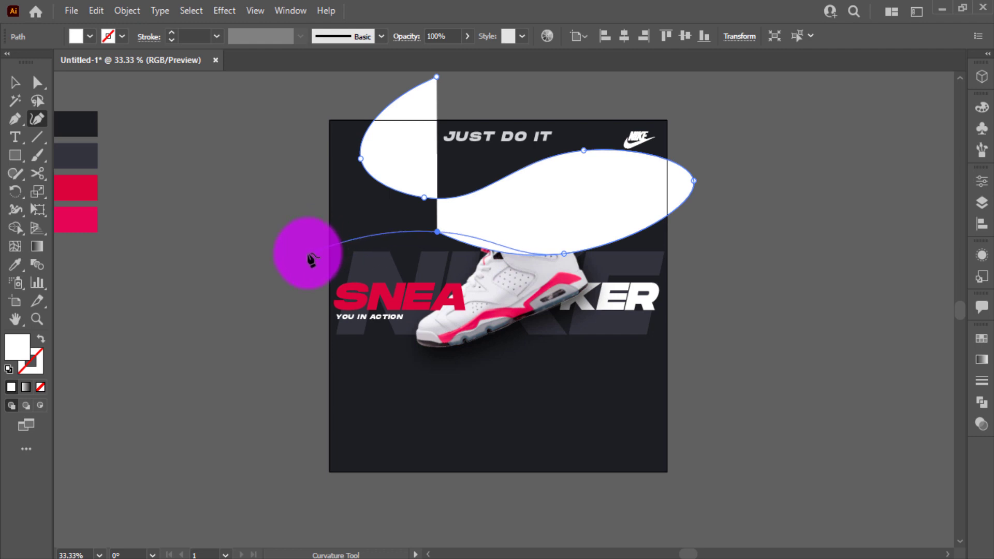
{"action": "left_click", "coordinate": [308, 253]}
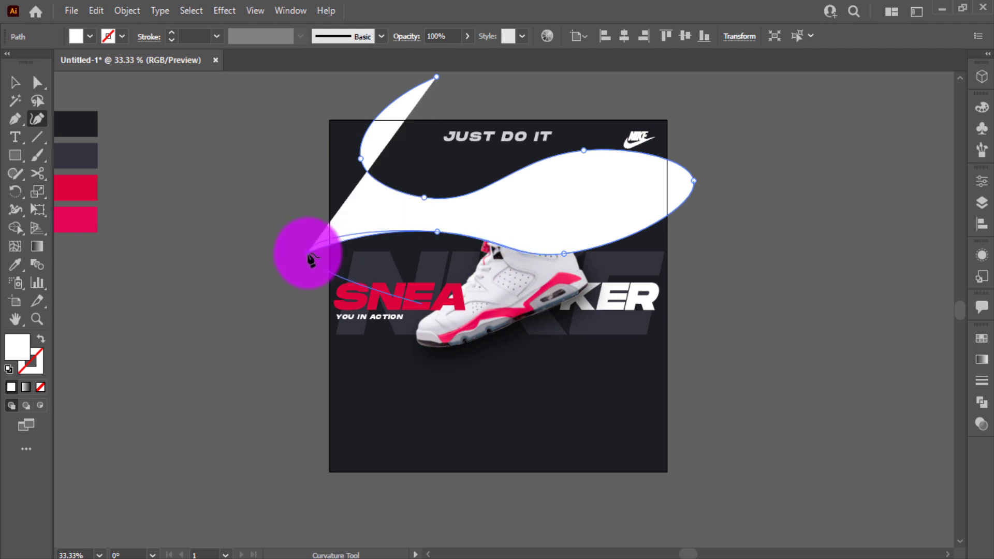
- Continue the winding path in wide loops over the shoe and lower poster, ending just outside the artboard's lower right corner
{"action": "left_click", "coordinate": [356, 384]}
{"action": "left_click", "coordinate": [485, 300]}
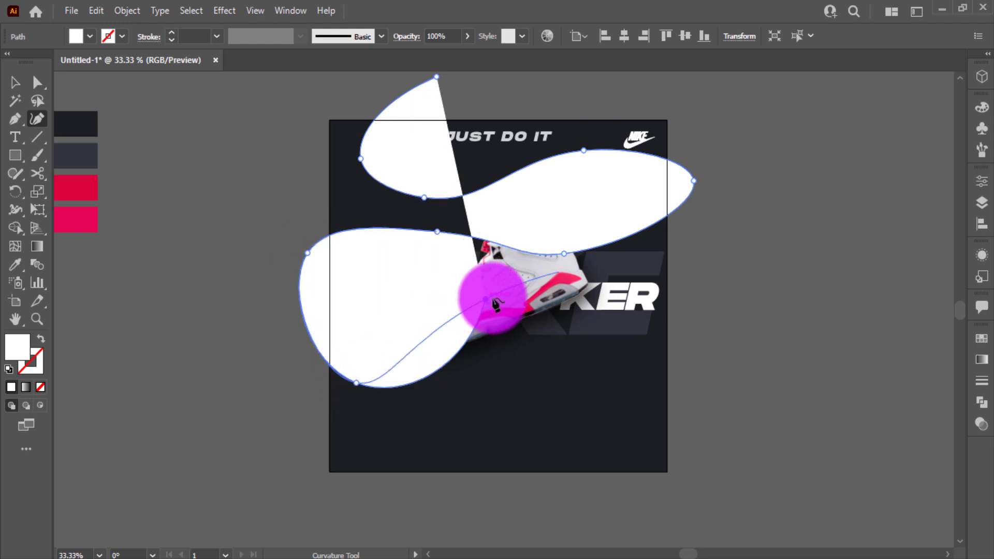
{"action": "left_click", "coordinate": [688, 273]}
{"action": "left_click", "coordinate": [659, 416]}
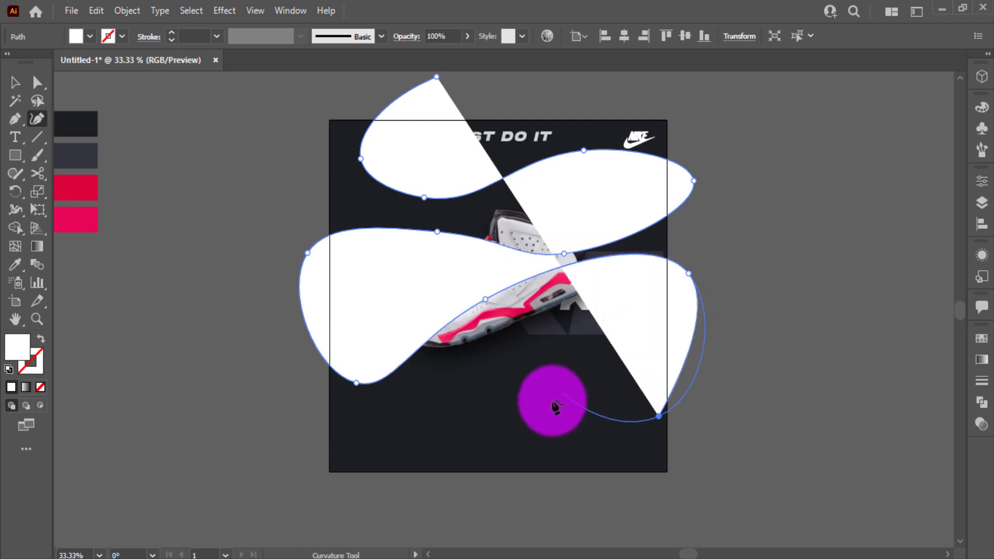
{"action": "left_click", "coordinate": [448, 386]}
{"action": "left_click", "coordinate": [339, 484]}
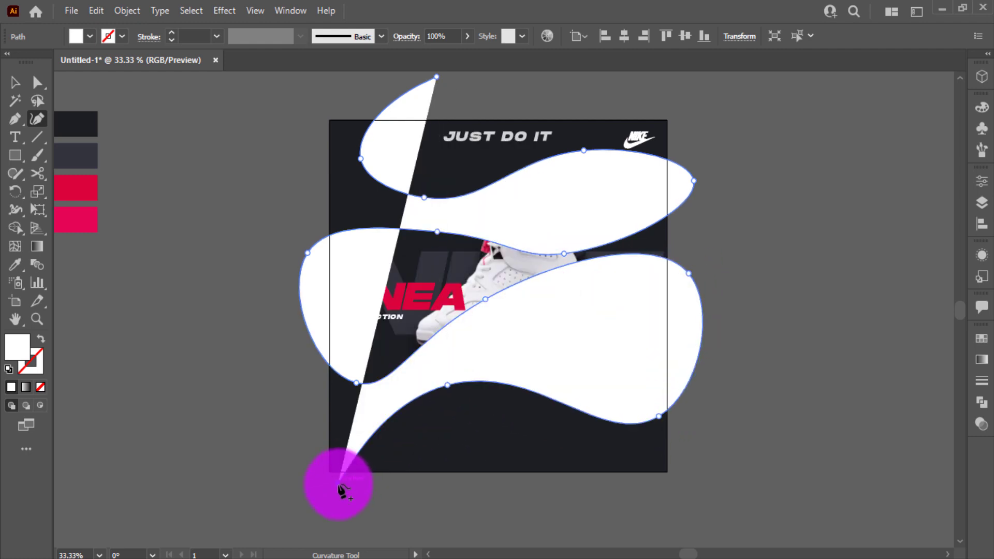
{"action": "left_click", "coordinate": [501, 489]}
{"action": "left_click", "coordinate": [563, 439]}
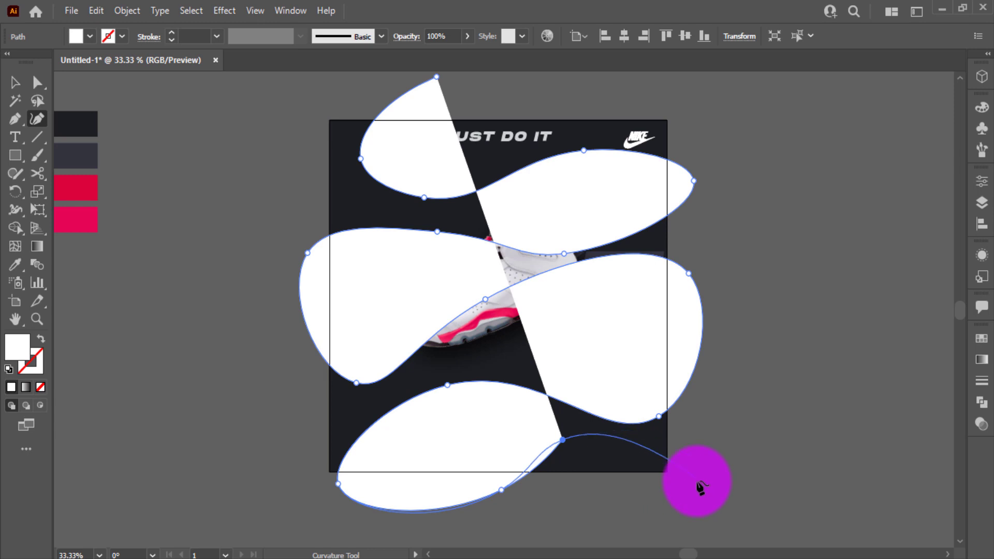
{"action": "left_click", "coordinate": [697, 483]}
{"action": "left_click", "coordinate": [15, 82]}
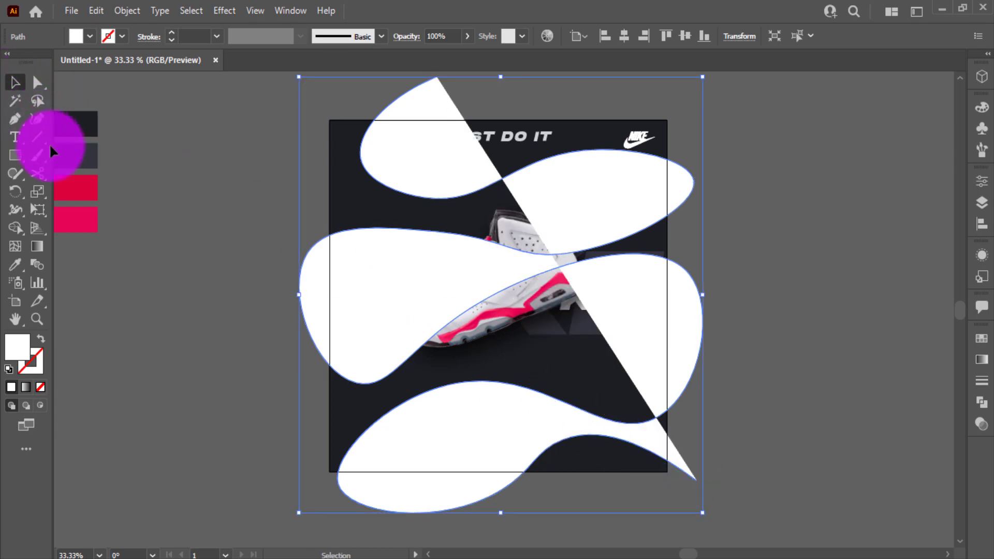
- Give the winding path the red swatch colour as a 2 pt stroke with no fill
{"action": "left_click", "coordinate": [76, 187]}
{"action": "key", "text": "shift+x"}
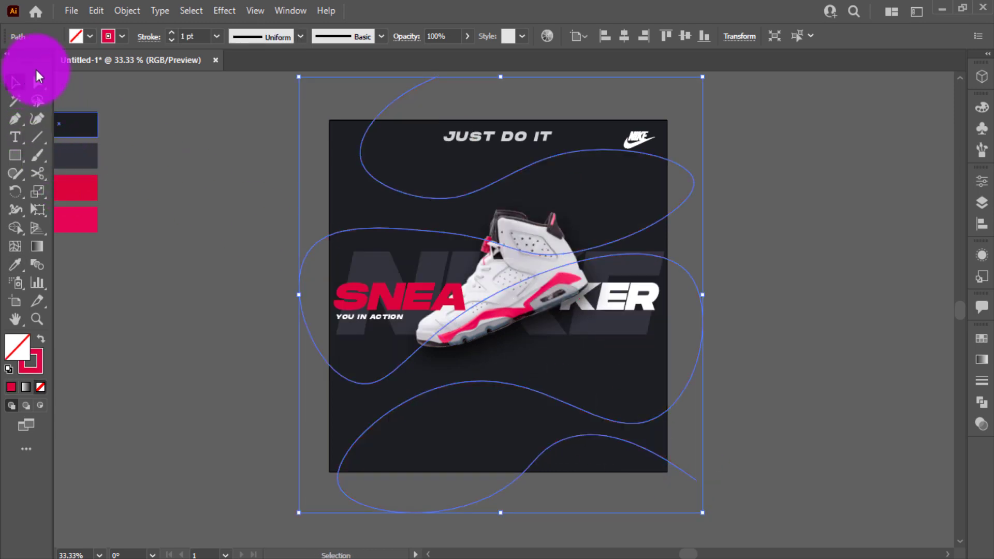
{"action": "key", "text": "Up"}
{"action": "key", "text": "Return"}
{"action": "left_click", "coordinate": [220, 149]}
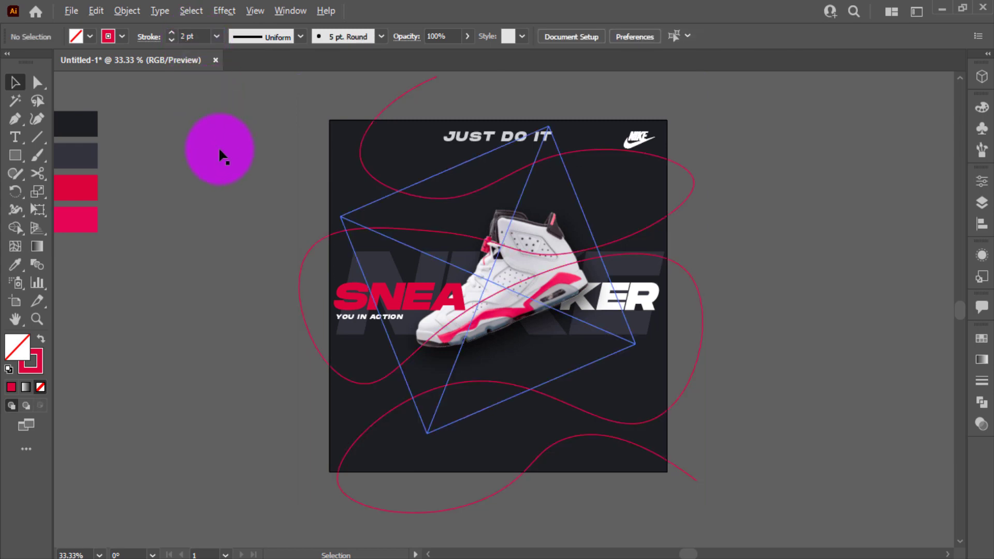
- Cut the red curve with the Scissors tool where its upper strand crosses the shoe's lace lock and rear collar edge
{"action": "key", "text": "ctrl+equal"}
{"action": "key", "text": "ctrl+equal"}
{"action": "scroll", "coordinate": [220, 150], "scroll_direction": "up", "scroll_amount": 1}
{"action": "key", "text": "ctrl+equal"}
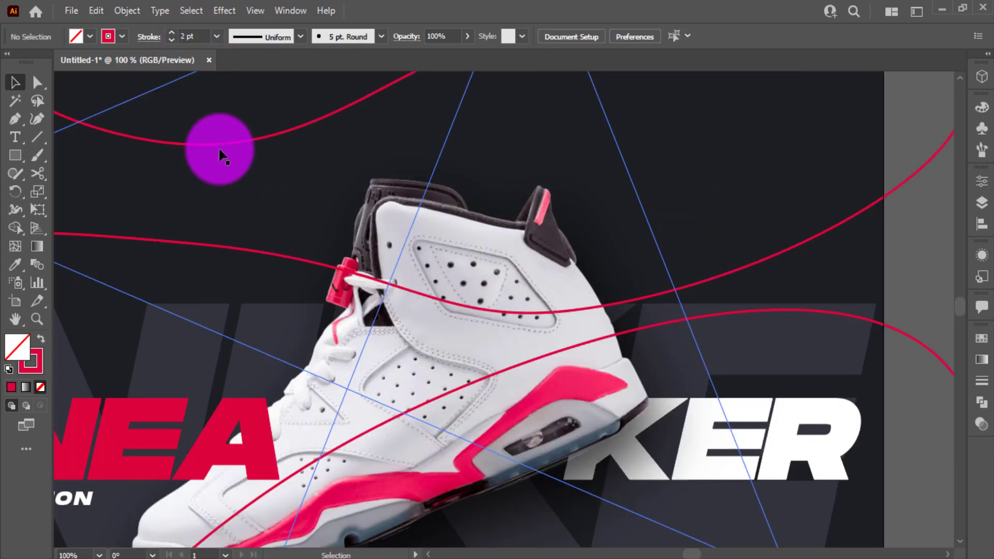
{"action": "key", "text": "ctrl+minus"}
{"action": "left_click", "coordinate": [607, 304]}
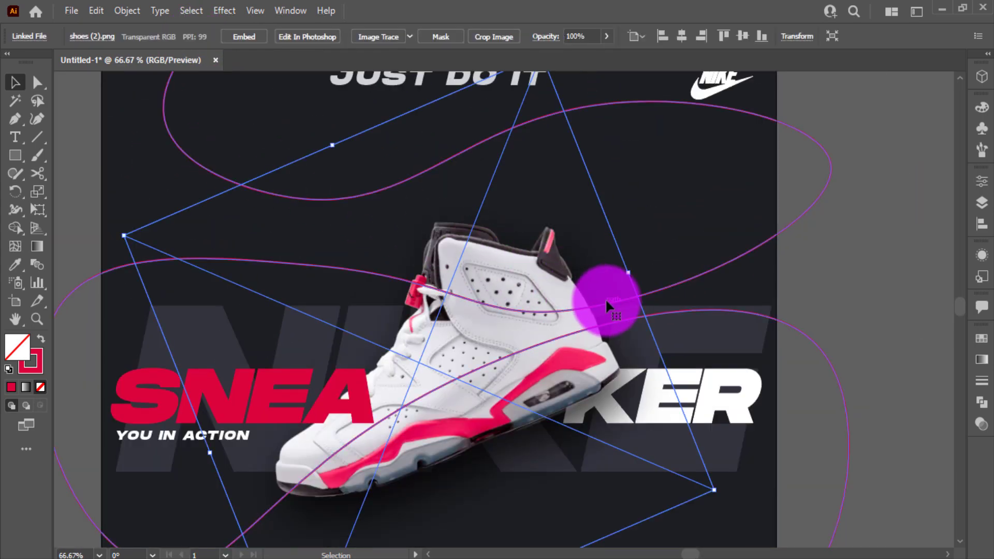
{"action": "left_click", "coordinate": [638, 283]}
{"action": "left_click", "coordinate": [34, 169]}
{"action": "key", "text": "ctrl+equal"}
{"action": "key", "text": "ctrl+equal"}
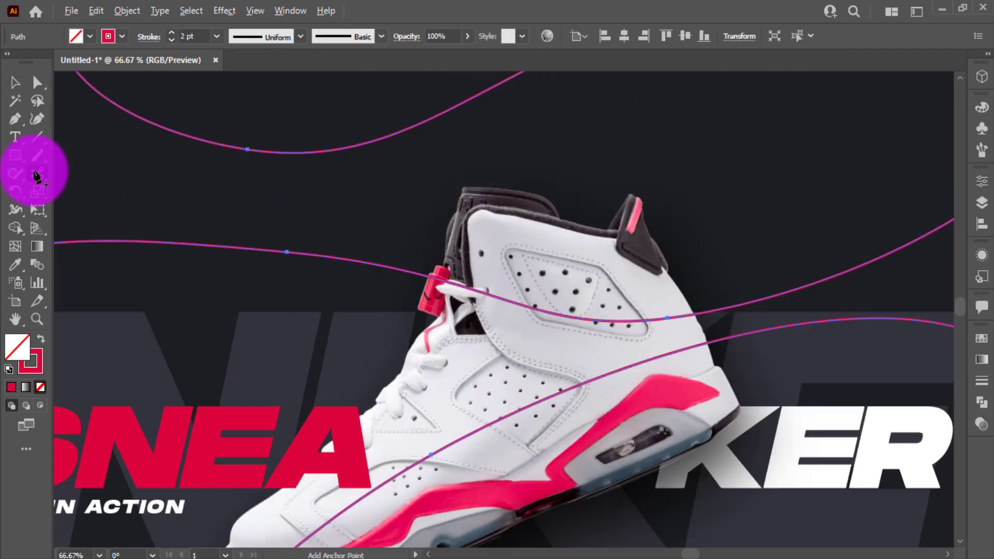
{"action": "left_click", "coordinate": [466, 271]}
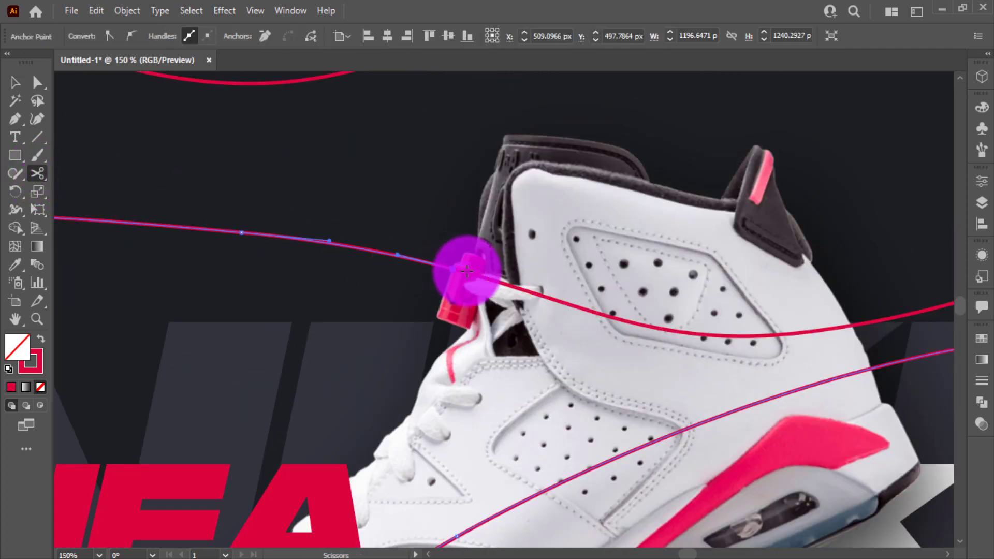
{"action": "left_click", "coordinate": [854, 325]}
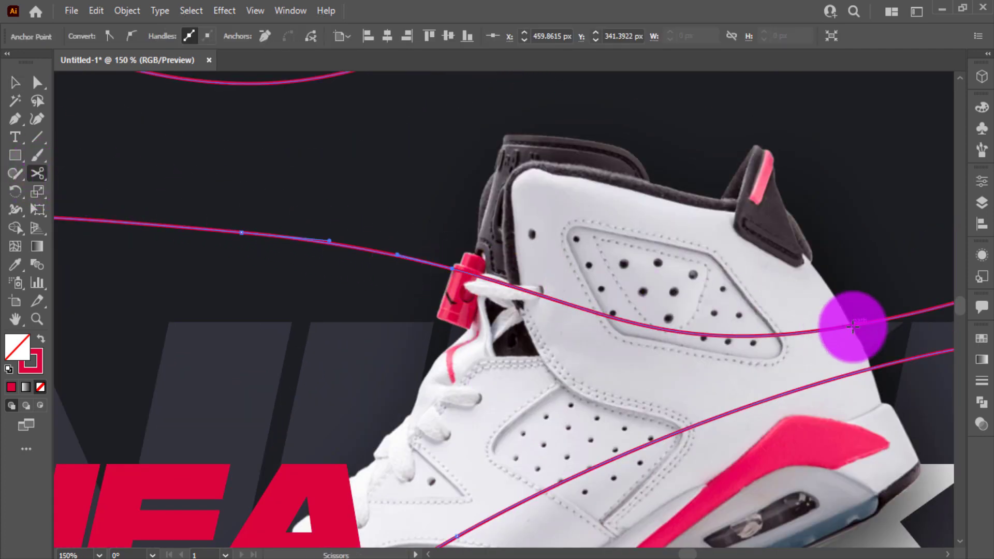
- Cut the red curve's lower strand where it crosses the shoe's heel edge and the toe end of the sole
{"action": "left_click", "coordinate": [874, 368]}
{"action": "scroll", "coordinate": [874, 369], "scroll_direction": "down", "scroll_amount": 4}
{"action": "scroll", "coordinate": [874, 371], "scroll_direction": "down", "scroll_amount": 3}
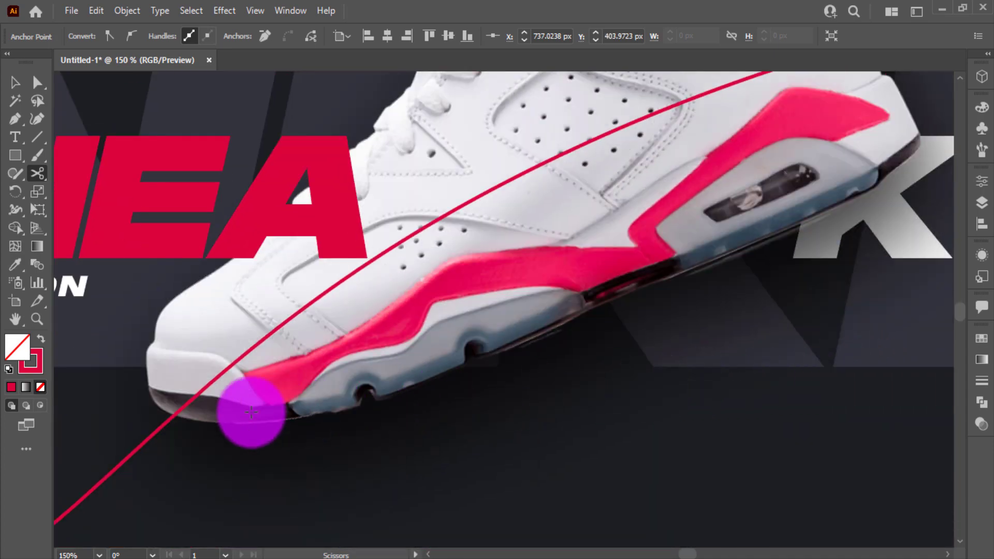
{"action": "left_click", "coordinate": [174, 416]}
- Delete the cut red curve segments that run across the shoe
{"action": "scroll", "coordinate": [174, 417], "scroll_direction": "down", "scroll_amount": 3, "text": "alt"}
{"action": "scroll", "coordinate": [176, 417], "scroll_direction": "up", "scroll_amount": 2}
{"action": "scroll", "coordinate": [171, 435], "scroll_direction": "down", "scroll_amount": 2, "text": "alt"}
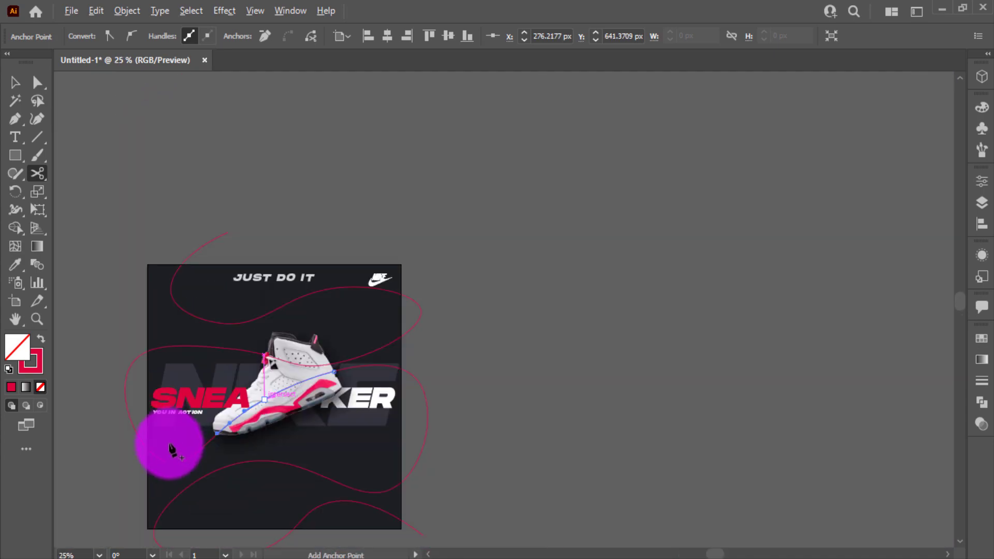
{"action": "left_click_drag", "start_coordinate": [223, 422], "coordinate": [269, 397]}
{"action": "key", "text": "v"}
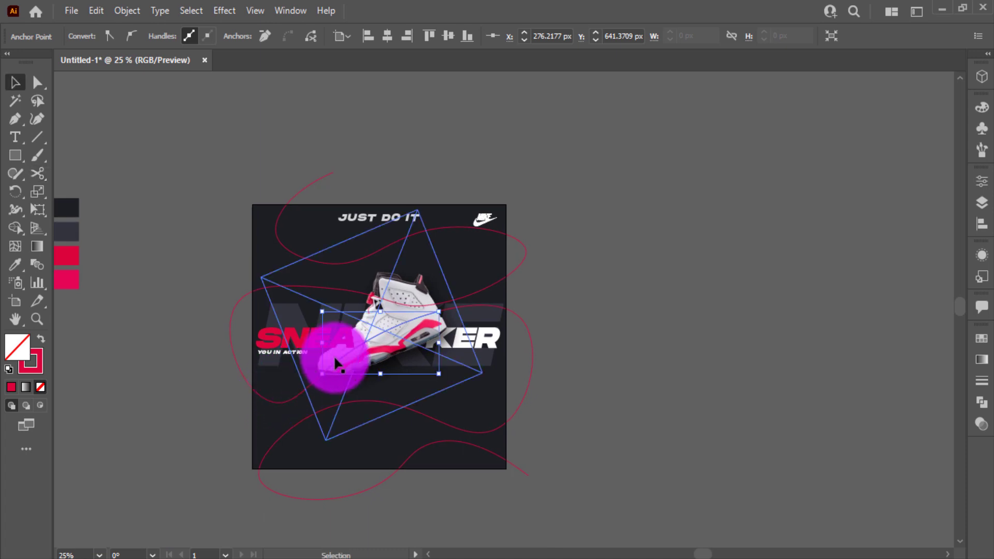
{"action": "left_click", "coordinate": [384, 327]}
{"action": "key", "text": "Delete"}
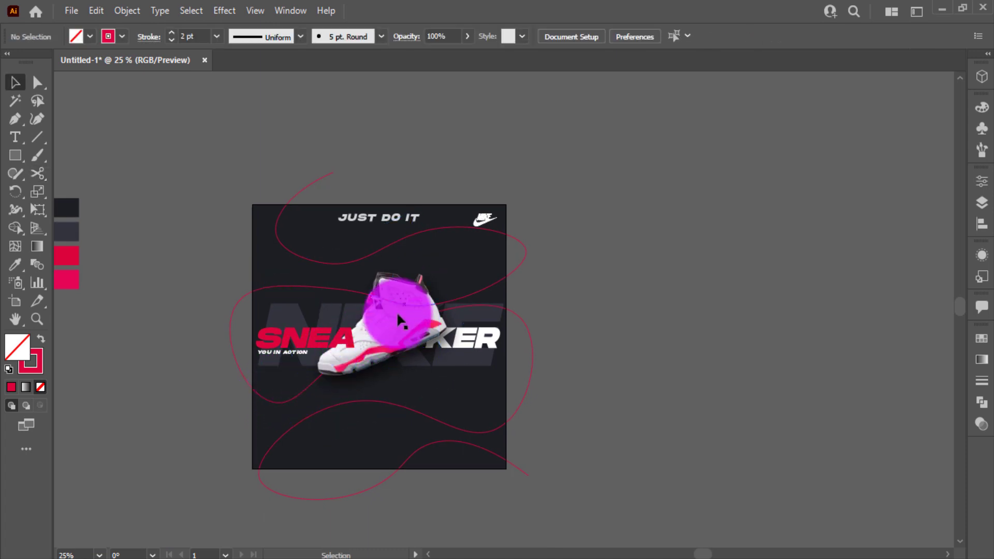
{"action": "key", "text": "ctrl+0"}
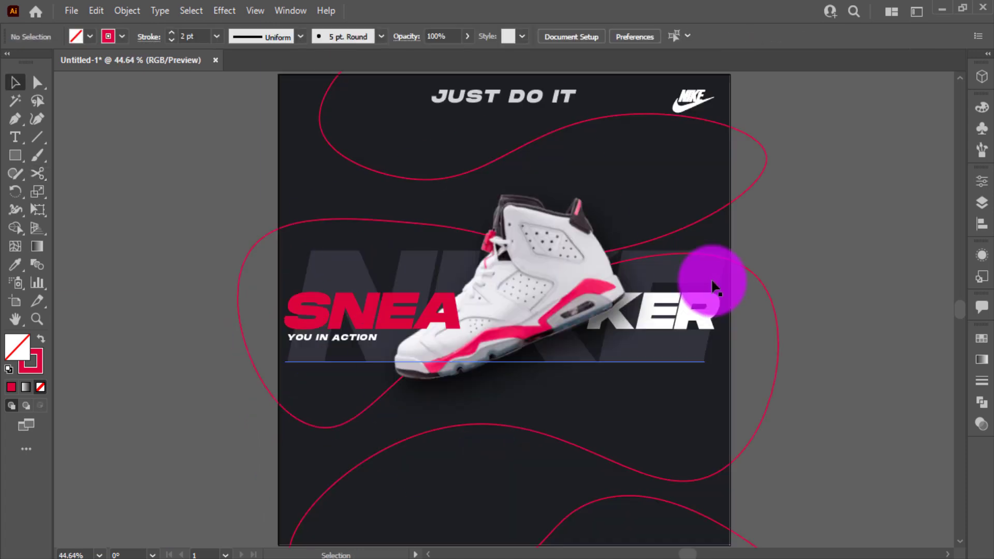
- Add the text "Your Slogan Goes Here" near the poster's lower edge and fill it white
{"action": "scroll", "coordinate": [712, 284], "scroll_direction": "up", "scroll_amount": 2}
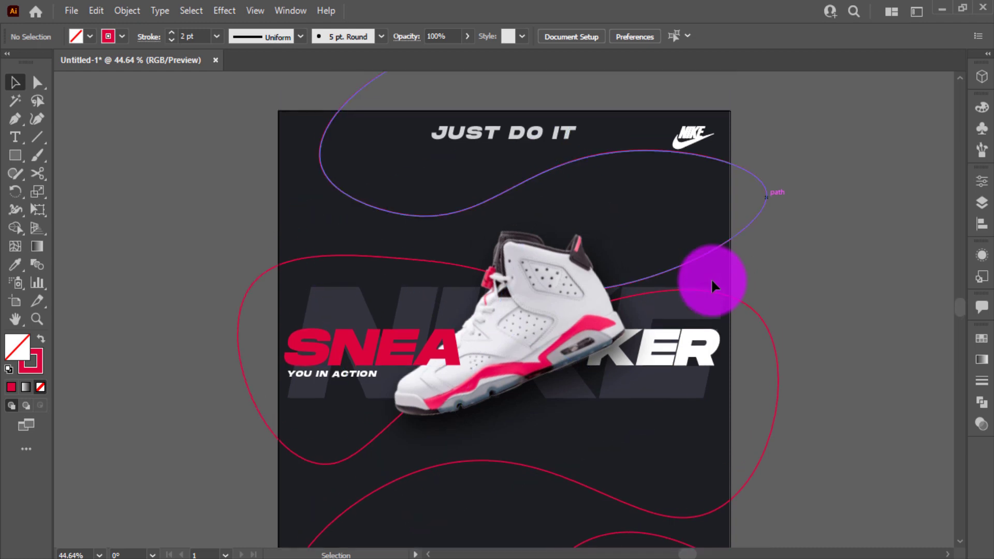
{"action": "scroll", "coordinate": [798, 223], "scroll_direction": "down", "scroll_amount": 6}
{"action": "scroll", "coordinate": [816, 211], "scroll_direction": "up", "scroll_amount": 2}
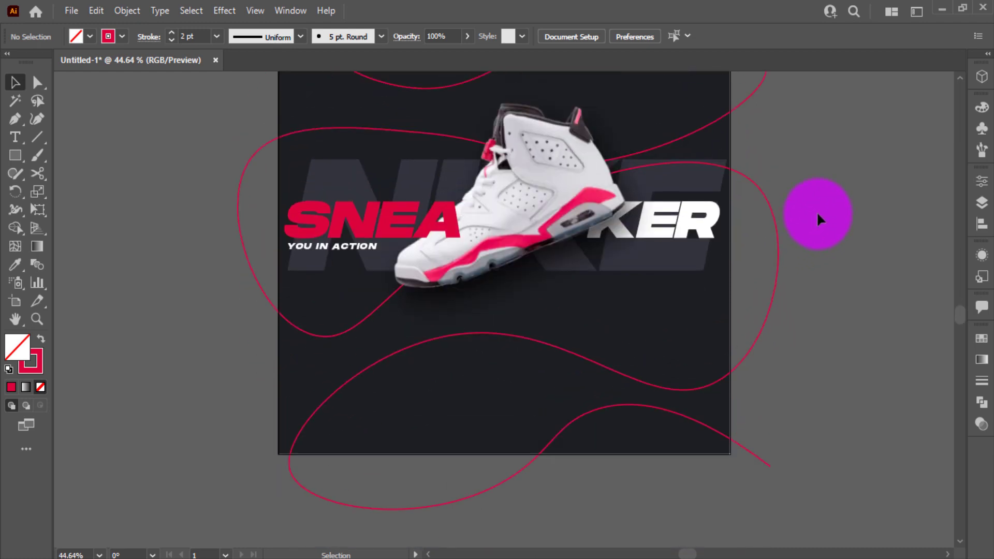
{"action": "scroll", "coordinate": [797, 210], "scroll_direction": "up", "scroll_amount": 1}
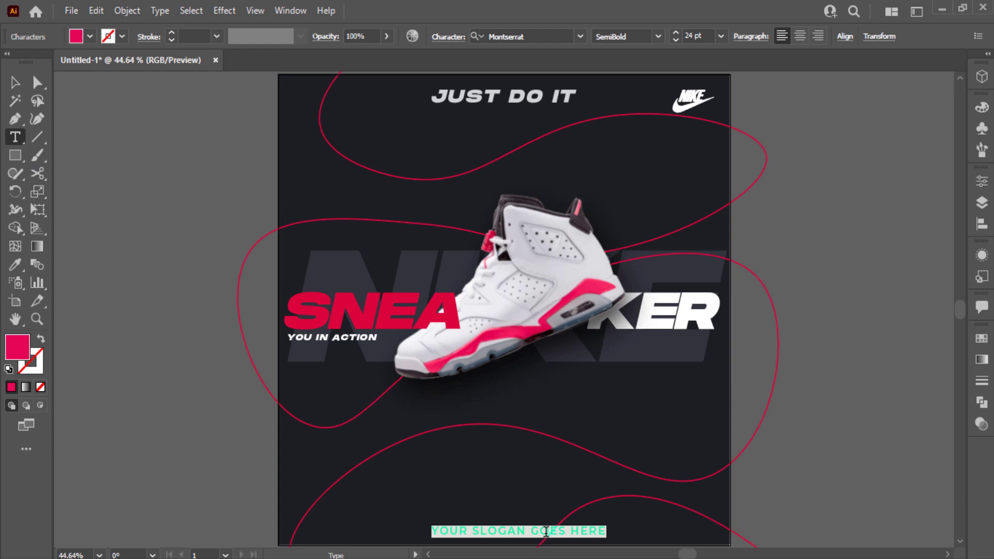
{"action": "type", "text": "Your Slogan Goes Here"}
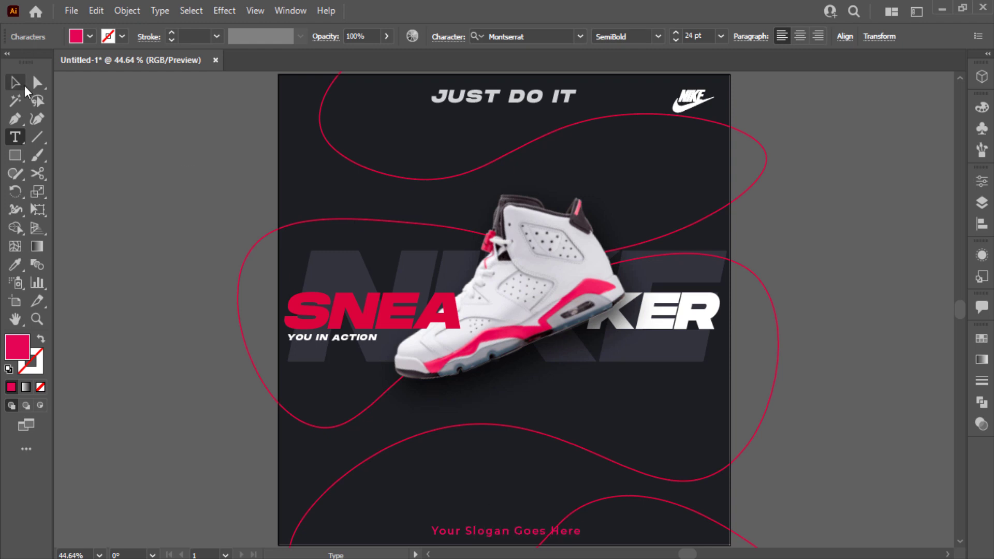
{"action": "left_click", "coordinate": [22, 87]}
{"action": "left_click", "coordinate": [88, 36]}
{"action": "left_click", "coordinate": [36, 64]}
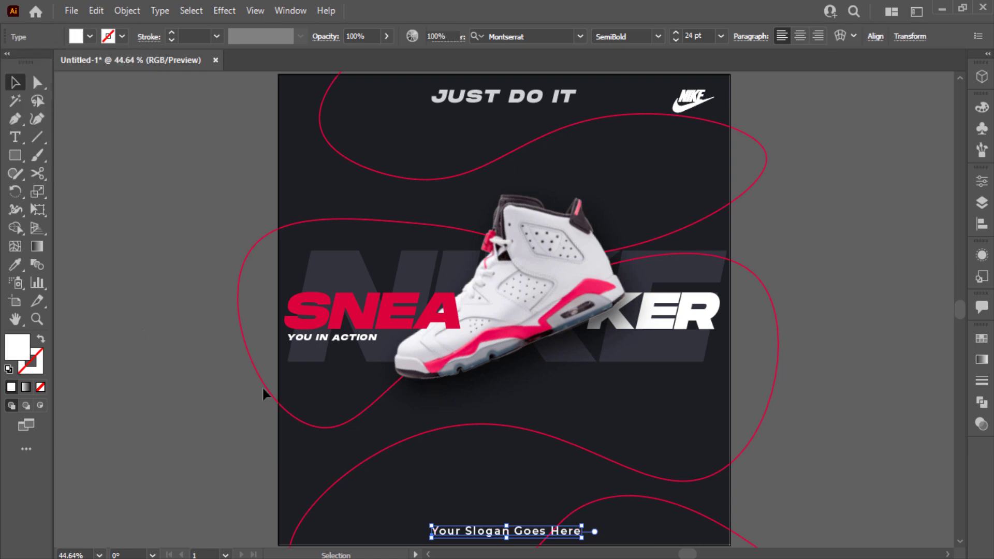
- Centre the slogan text horizontally on the artboard
{"action": "left_click", "coordinate": [802, 460]}
{"action": "left_click", "coordinate": [579, 532]}
{"action": "left_click", "coordinate": [876, 36]}
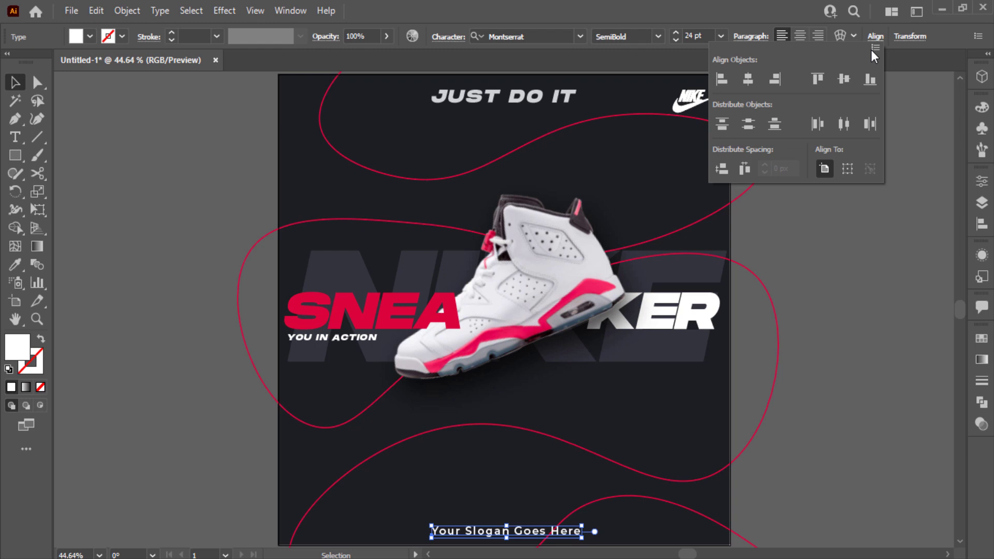
{"action": "left_click", "coordinate": [750, 84]}
{"action": "left_click", "coordinate": [832, 341]}
- Duplicate the shoe image outside the artboard and hide the copy's Drop Shadow effect
{"action": "scroll", "coordinate": [847, 359], "scroll_direction": "down", "scroll_amount": 2}
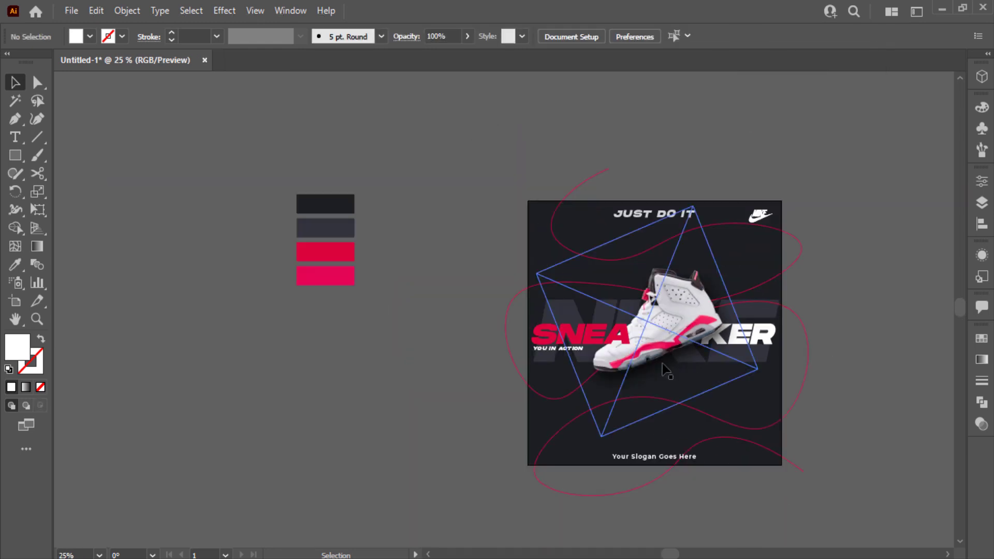
{"action": "left_click_drag", "start_coordinate": [667, 370], "coordinate": [402, 370]}
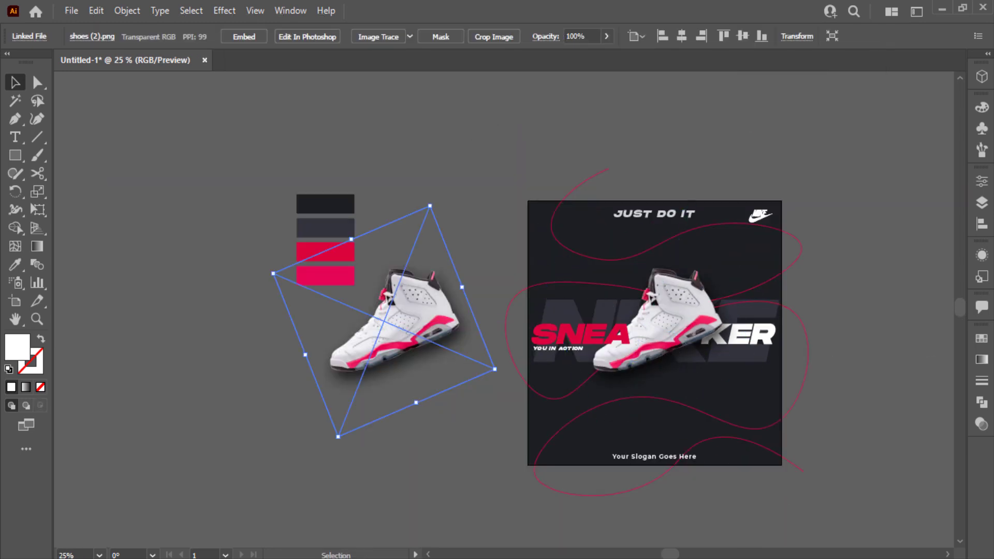
{"action": "left_click", "coordinate": [983, 256]}
{"action": "left_click", "coordinate": [806, 312]}
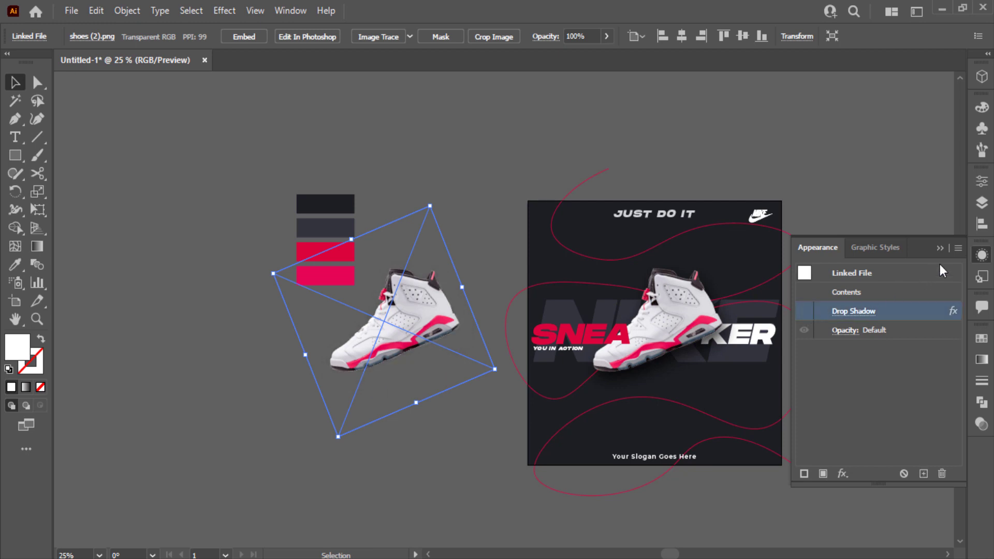
{"action": "left_click", "coordinate": [942, 249]}
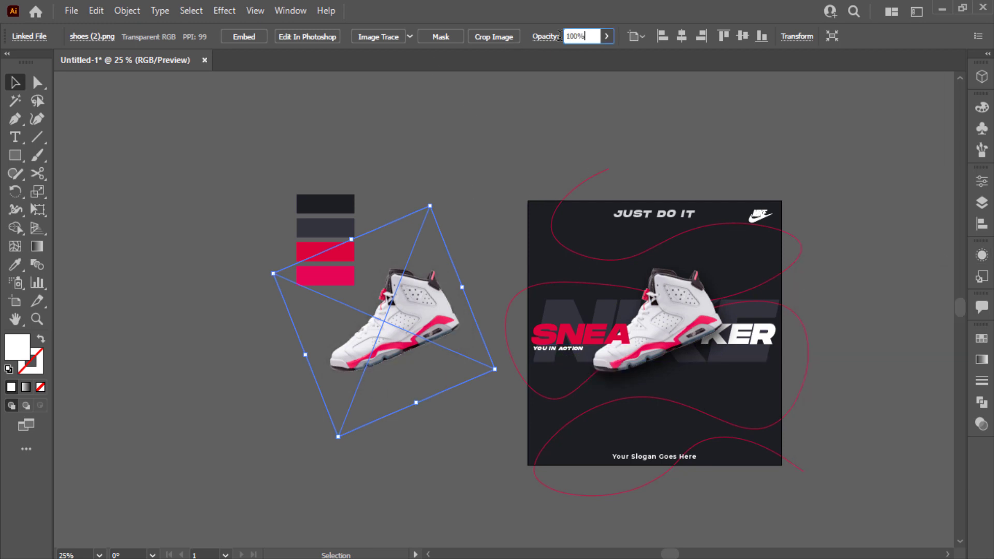
- Fade the shoe copy to 10% opacity and enlarge it to extend past the artboard on both sides, placed over the poster
{"action": "type", "text": "10"}
{"action": "left_click", "coordinate": [564, 127]}
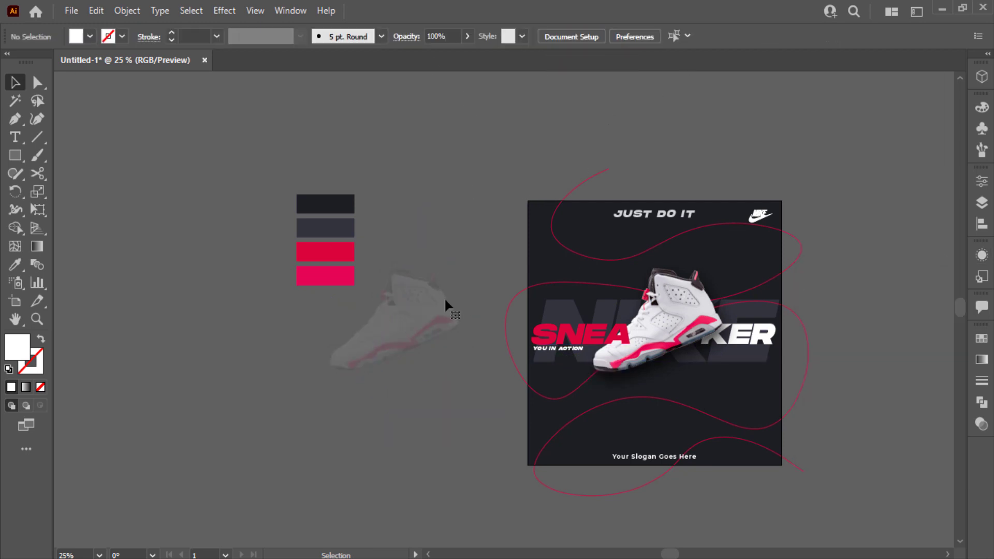
{"action": "left_click", "coordinate": [445, 306]}
{"action": "left_click_drag", "start_coordinate": [494, 371], "coordinate": [751, 417]}
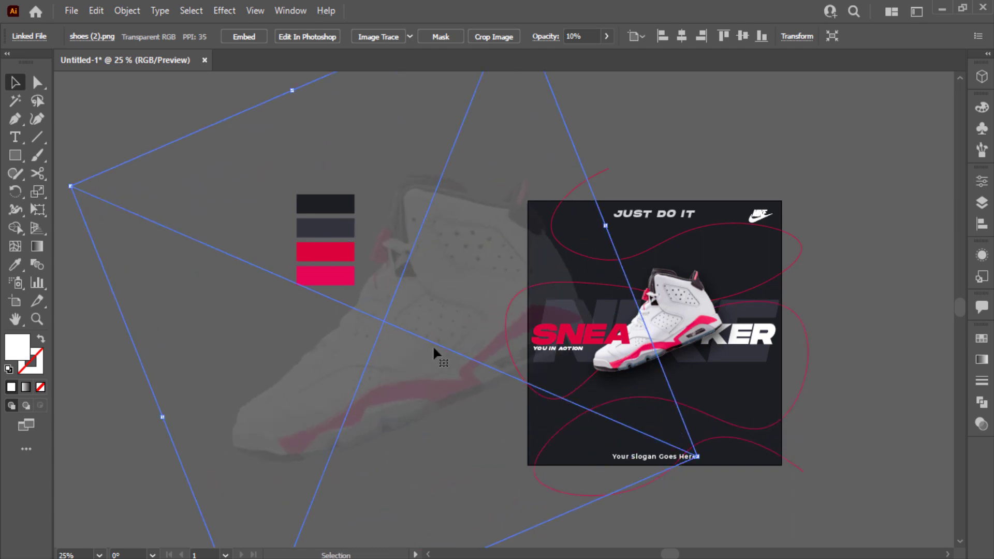
{"action": "left_click_drag", "start_coordinate": [437, 351], "coordinate": [682, 344]}
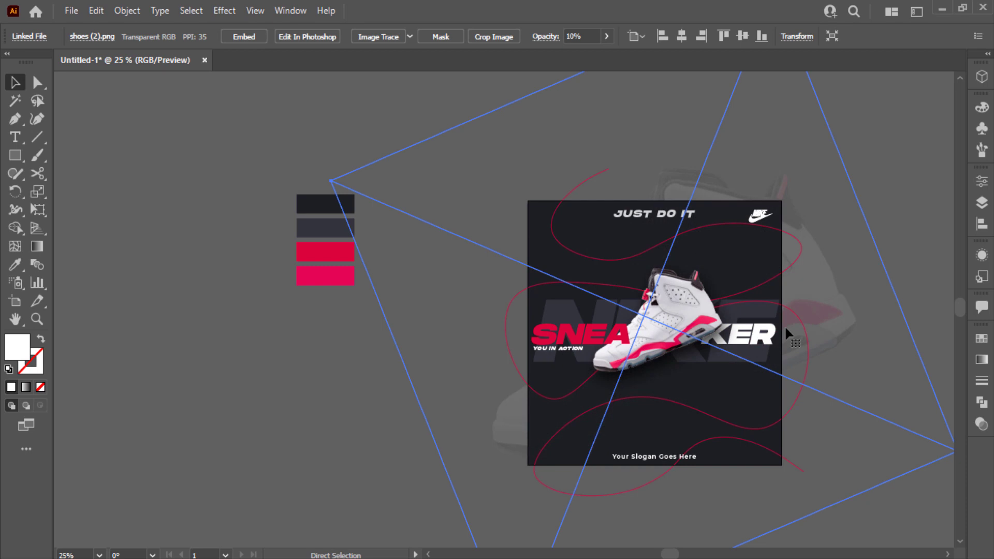
- Stack the enlarged shoe copy between the dark background and the NIKE lettering and set its opacity to 6%
{"action": "key", "text": "ctrl+0"}
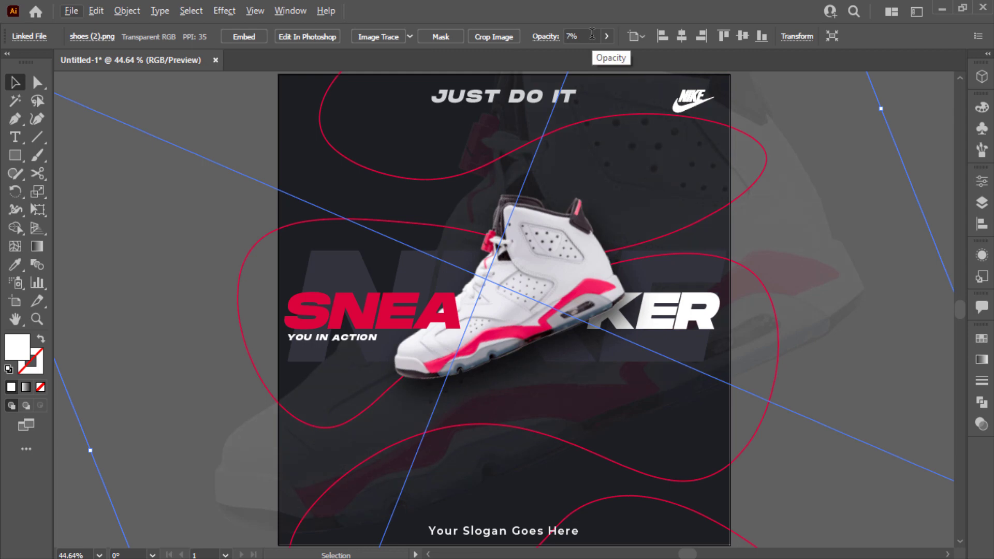
{"action": "scroll", "coordinate": [774, 168], "scroll_direction": "down", "scroll_amount": 2}
{"action": "left_click", "coordinate": [841, 126]}
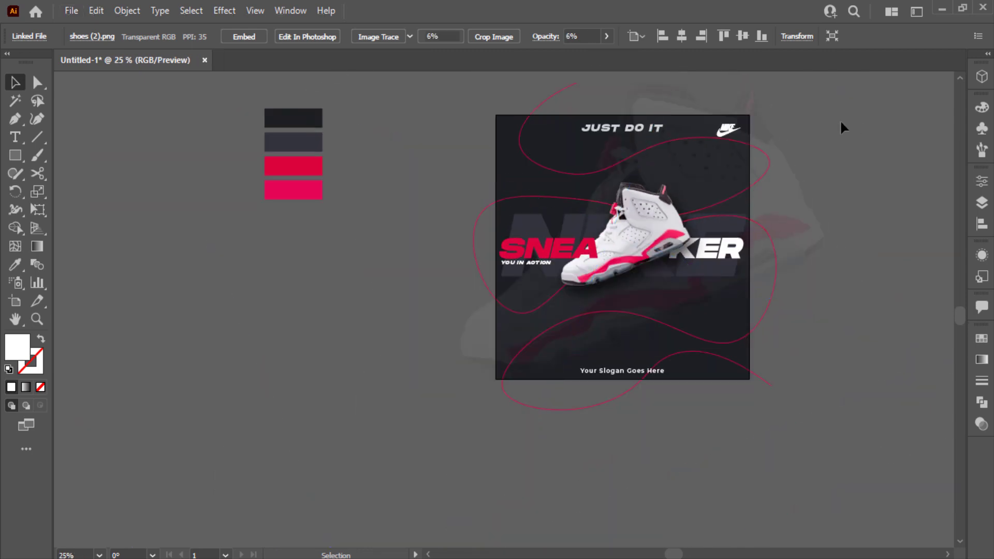
- Create a 1000 x 1000 px white rectangle and centre it horizontally and vertically on the artboard
{"action": "left_click", "coordinate": [244, 267]}
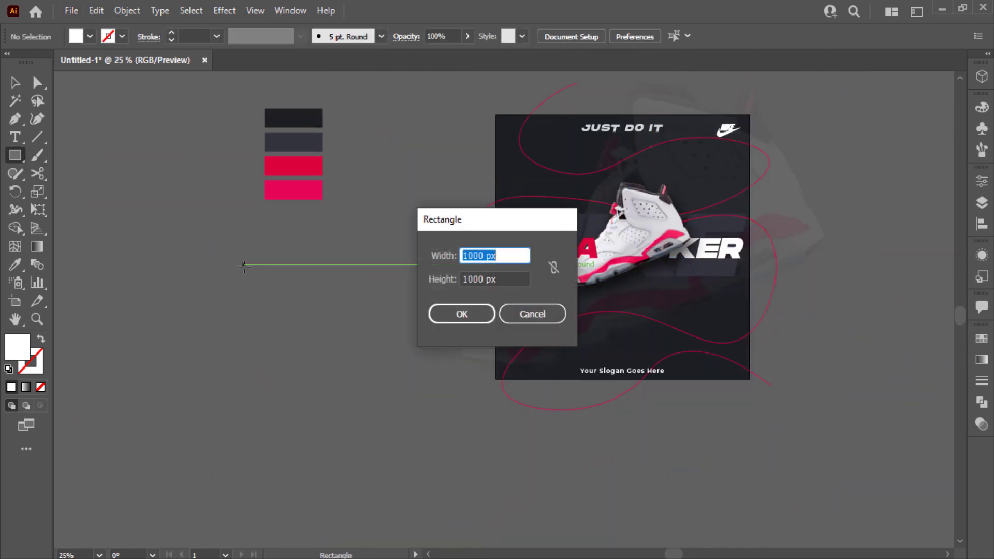
{"action": "key", "text": "Return"}
{"action": "left_click", "coordinate": [15, 82]}
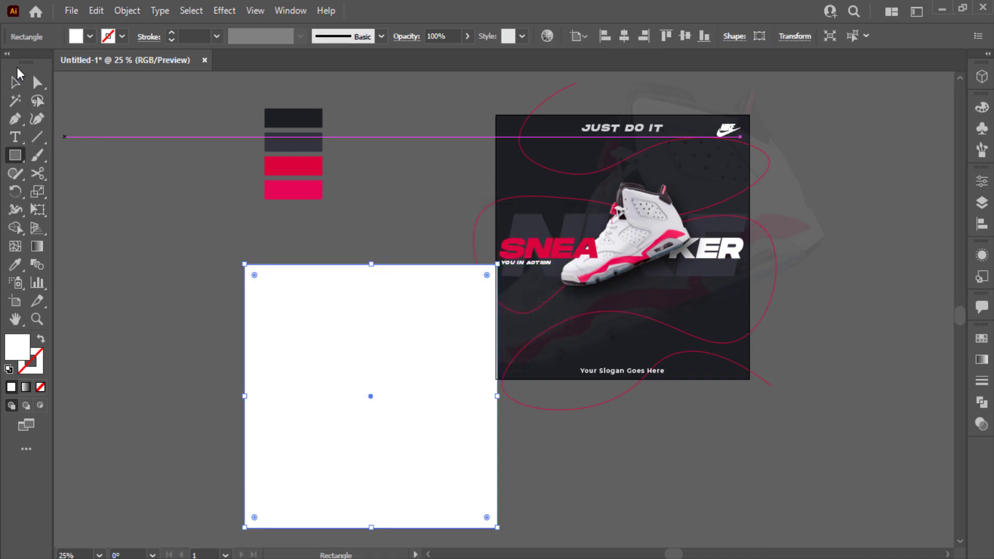
{"action": "left_click", "coordinate": [624, 37]}
{"action": "left_click", "coordinate": [680, 36]}
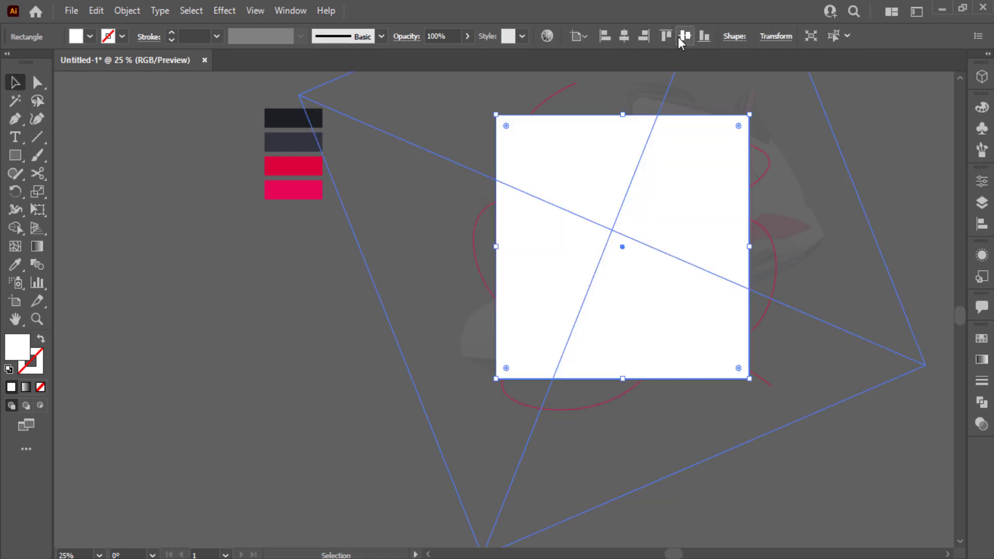
- Clip all the poster artwork to the white rectangle with a clipping mask, excluding the colour swatches
{"action": "scroll", "coordinate": [528, 128], "scroll_direction": "up", "scroll_amount": 1}
{"action": "scroll", "coordinate": [528, 129], "scroll_direction": "up", "scroll_amount": 1}
{"action": "scroll", "coordinate": [489, 126], "scroll_direction": "down", "scroll_amount": 1}
{"action": "left_click", "coordinate": [486, 111]}
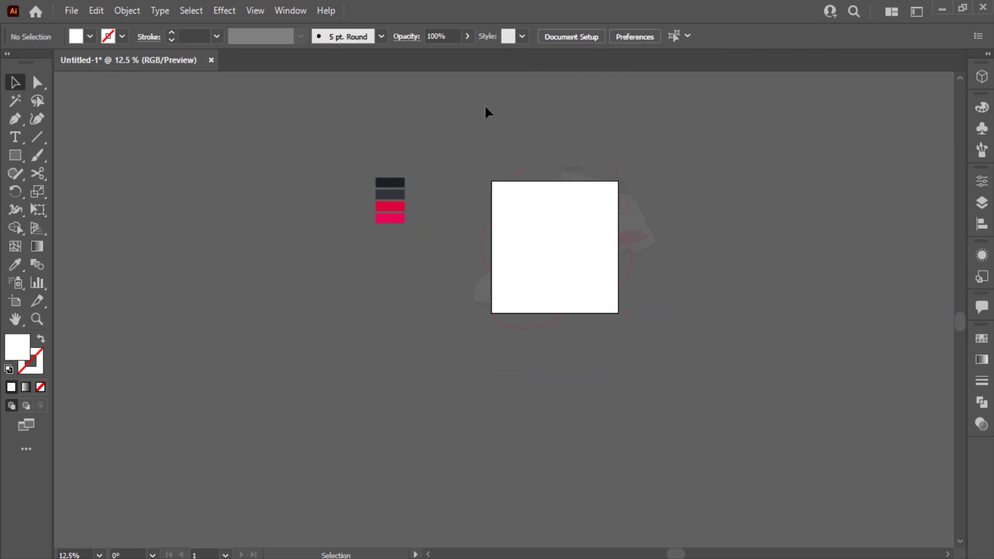
{"action": "key", "text": "ctrl+a"}
{"action": "right_click", "coordinate": [565, 274]}
{"action": "left_click", "coordinate": [633, 423]}
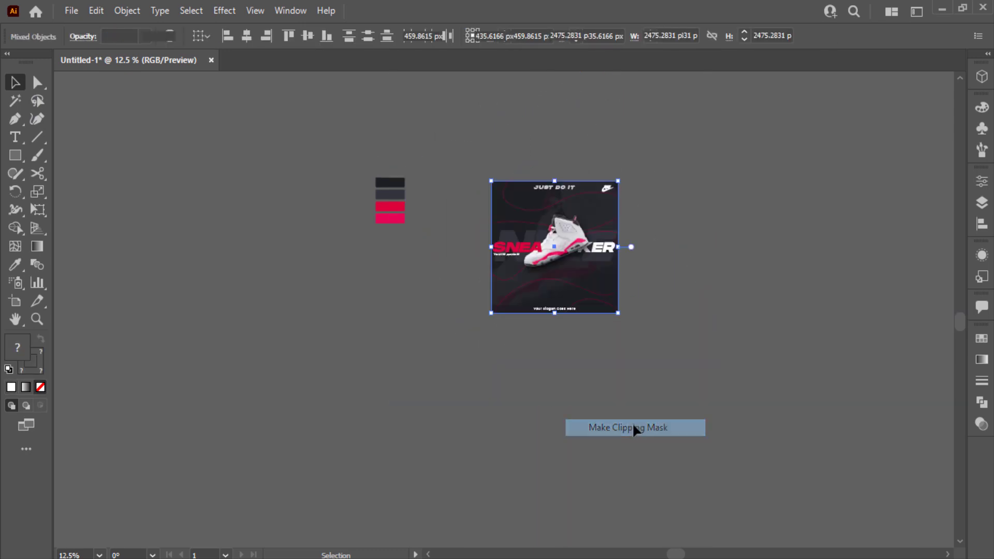
{"action": "left_click", "coordinate": [575, 346]}
- Inside the clip group, give the red curves a Multiply drop shadow with 75% opacity, 13 px X offset, 27 px Y offset and 26 px blur
{"action": "key", "text": "ctrl+0"}
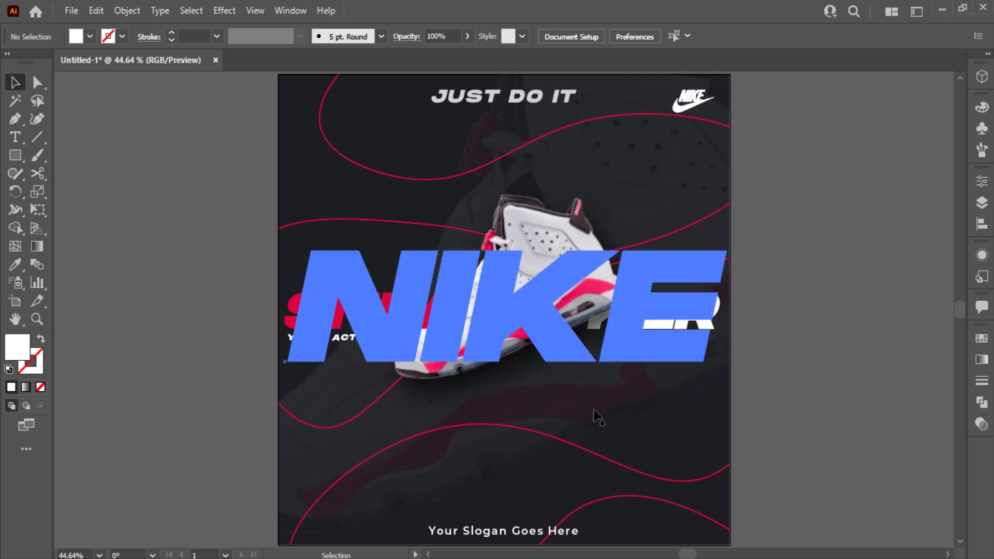
{"action": "left_click", "coordinate": [586, 452]}
{"action": "double_click", "coordinate": [586, 452]}
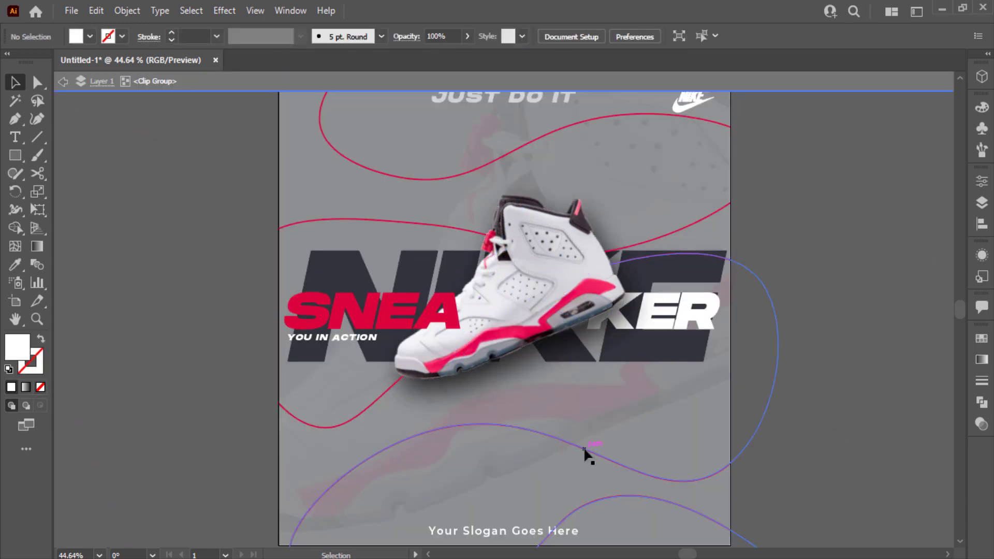
{"action": "left_click", "coordinate": [585, 452]}
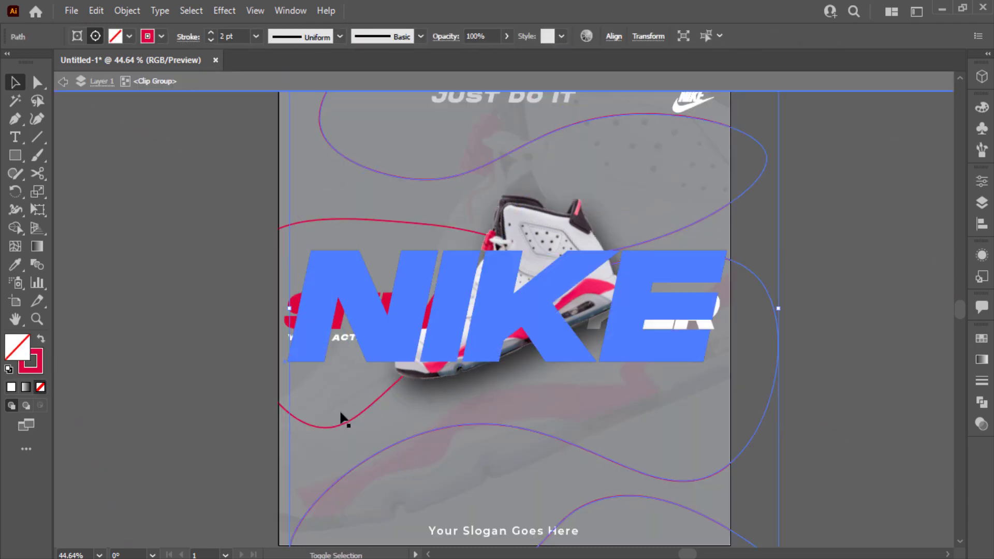
{"action": "left_click", "coordinate": [344, 424]}
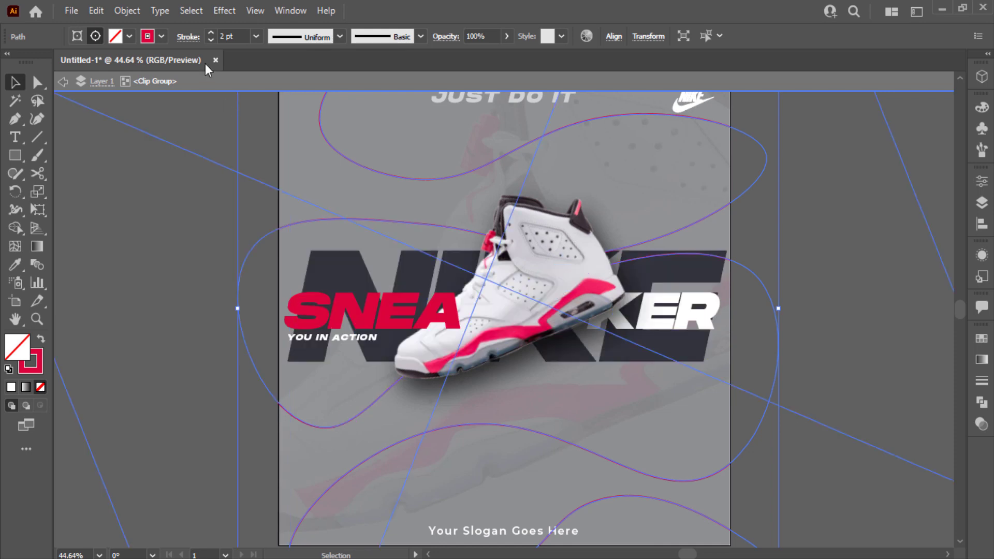
{"action": "left_click", "coordinate": [218, 11]}
{"action": "mouse_move", "coordinate": [331, 182]}
{"action": "left_click", "coordinate": [428, 185]}
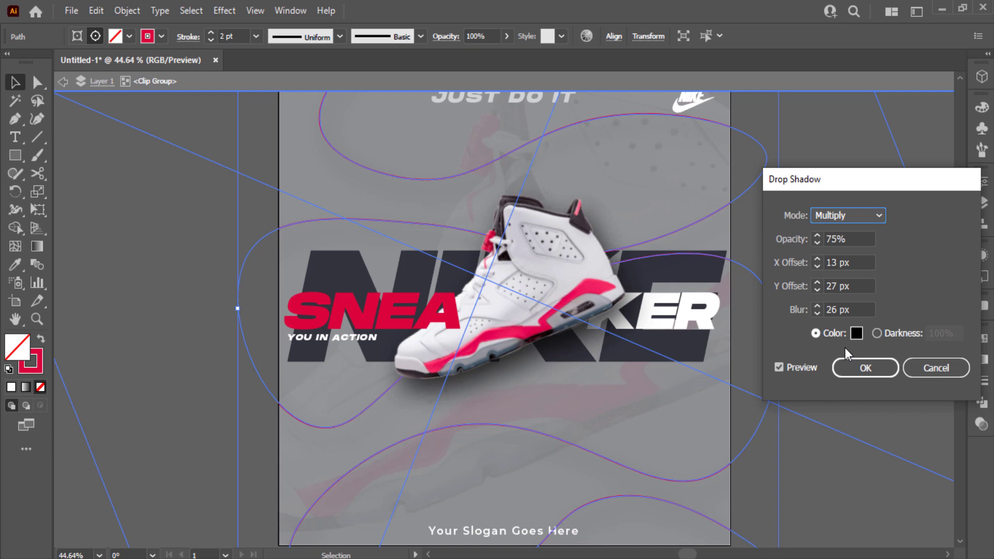
{"action": "left_click", "coordinate": [875, 374]}
{"action": "double_click", "coordinate": [864, 369]}
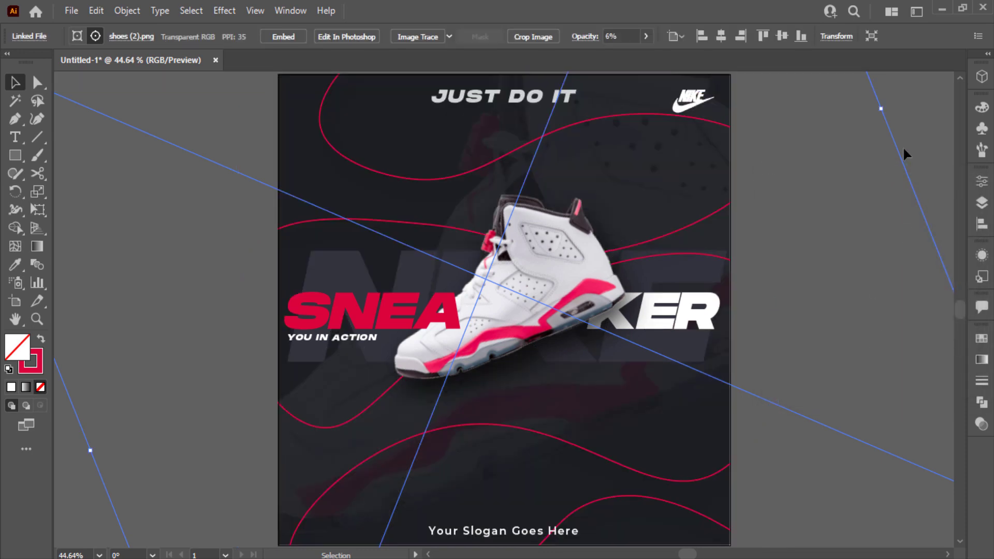
{"action": "left_click", "coordinate": [847, 200]}
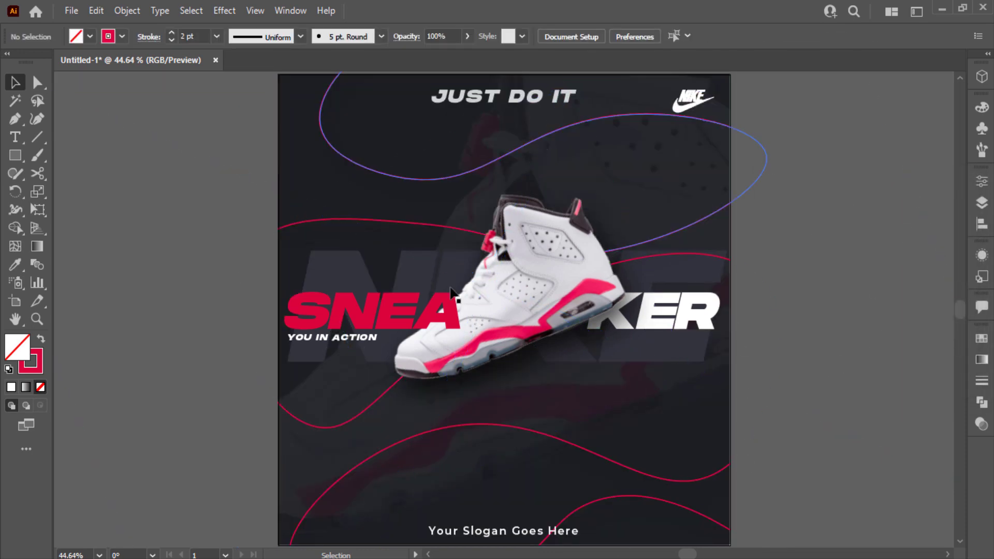